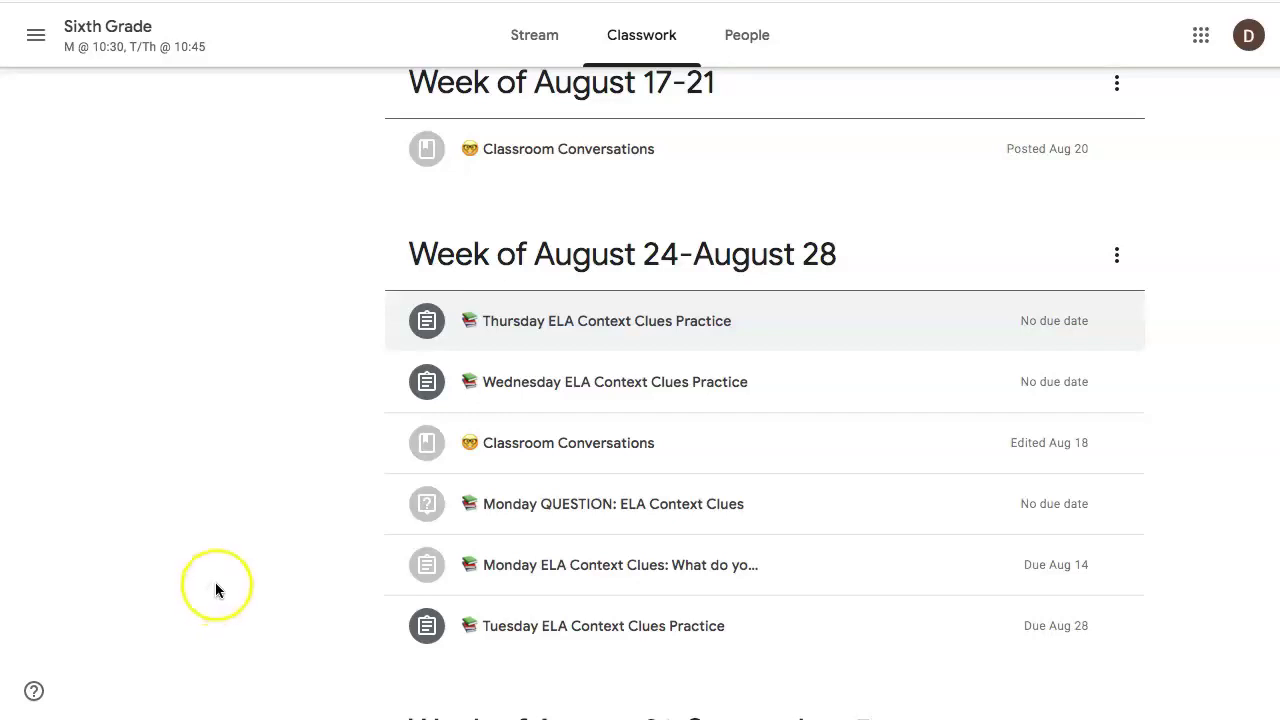
# - Open the Thursday ELA Context Clues Practice assignment to see its 7/10 grade and the revision comment
pyautogui.click(507, 325)
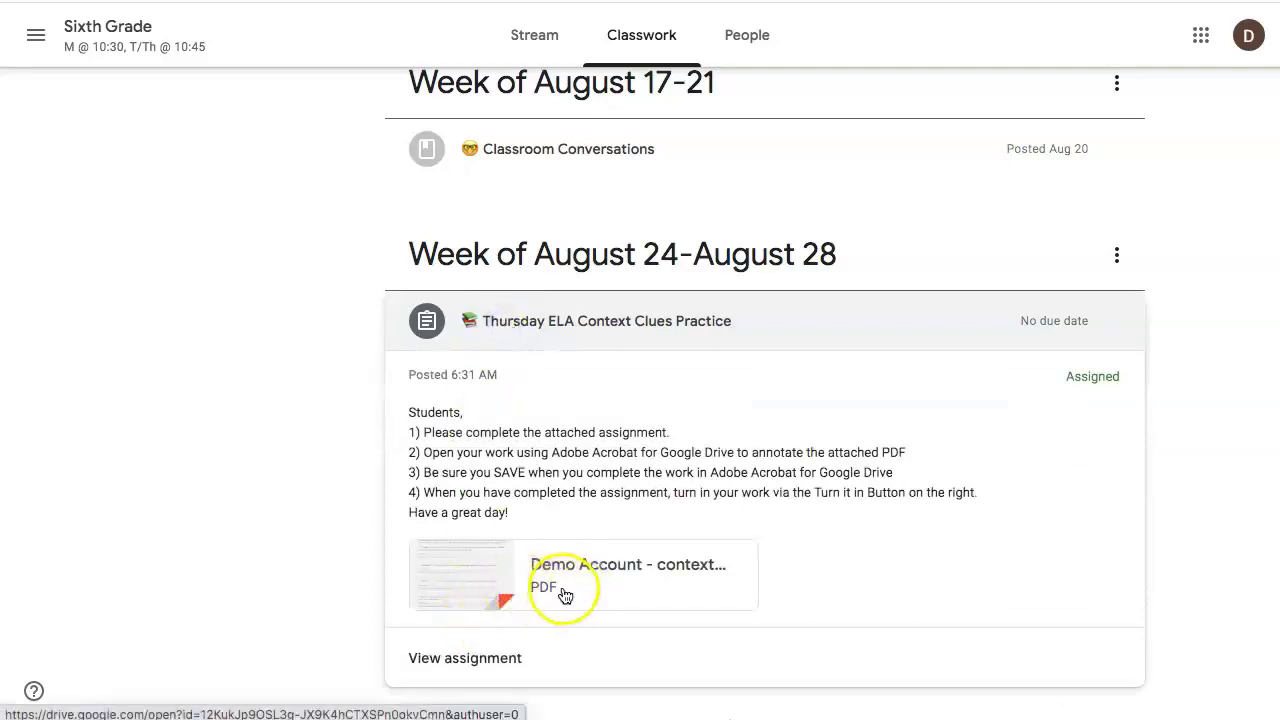
pyautogui.scroll(-2, 479, 553)
pyautogui.click(466, 522)
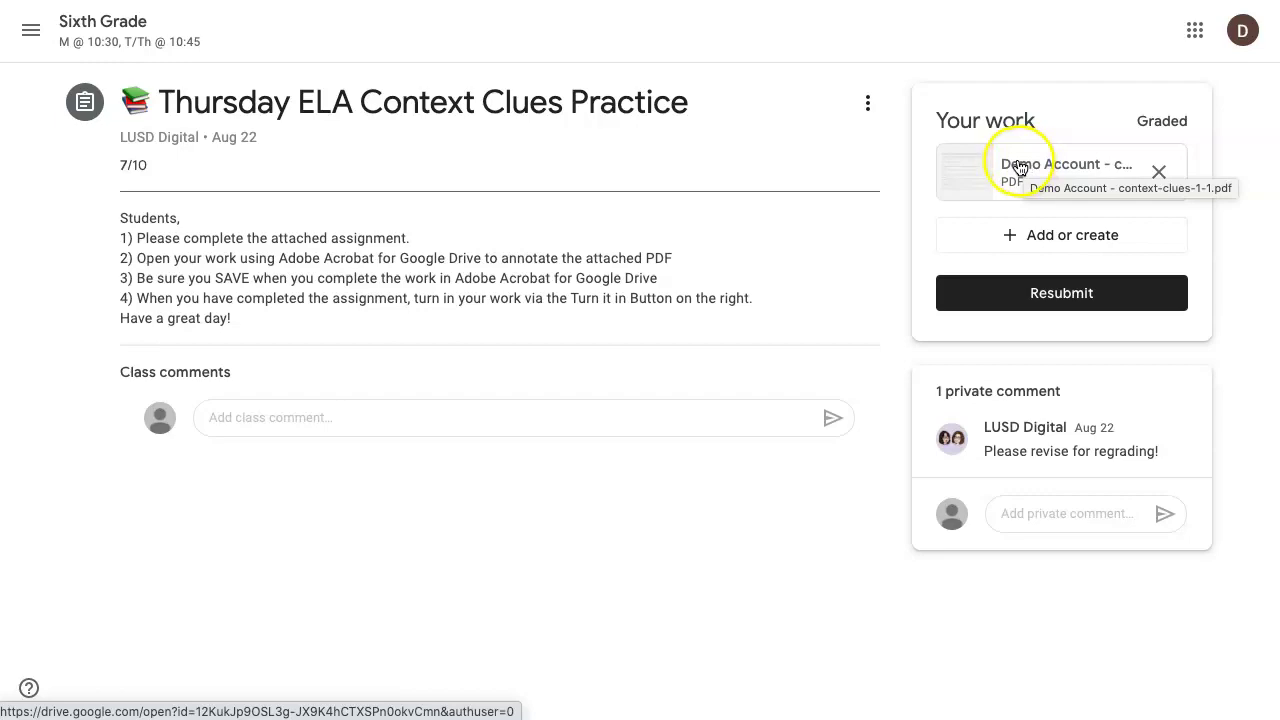
# - Open the attached context-clues-1-1 worksheet PDF in Adobe Acrobat for Google Drive
pyautogui.click(1020, 168)
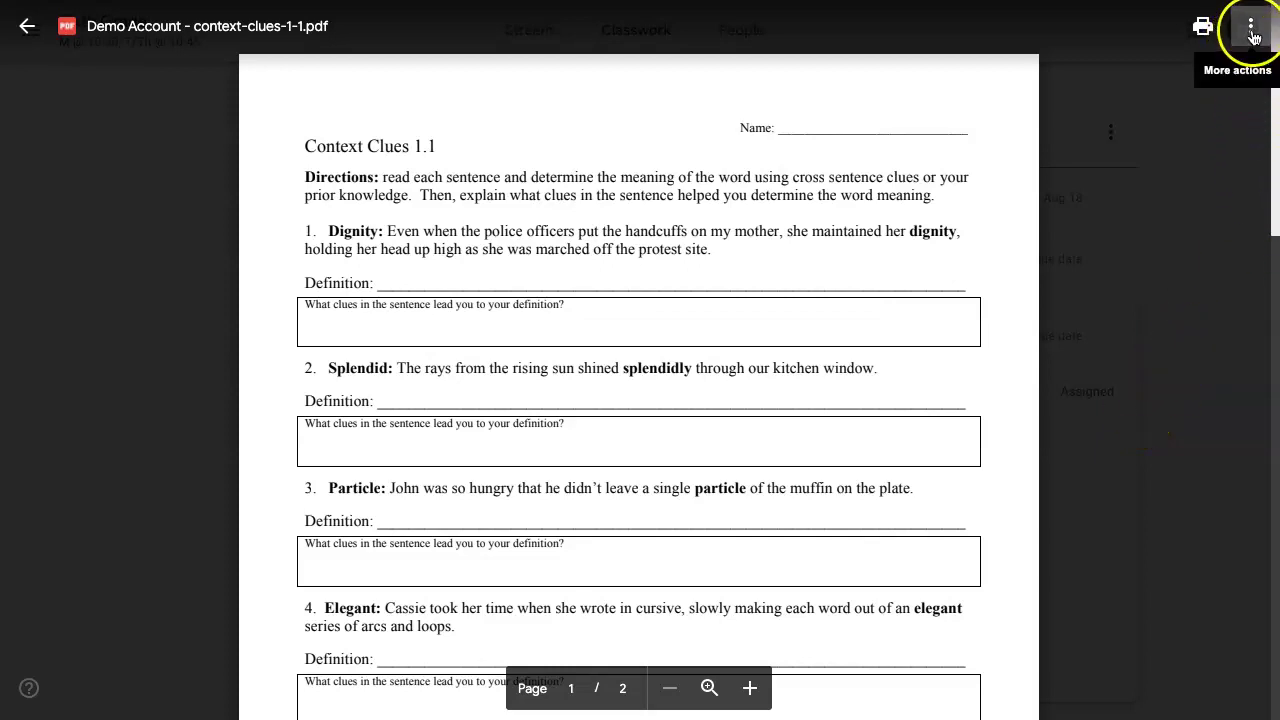
pyautogui.click(1251, 33)
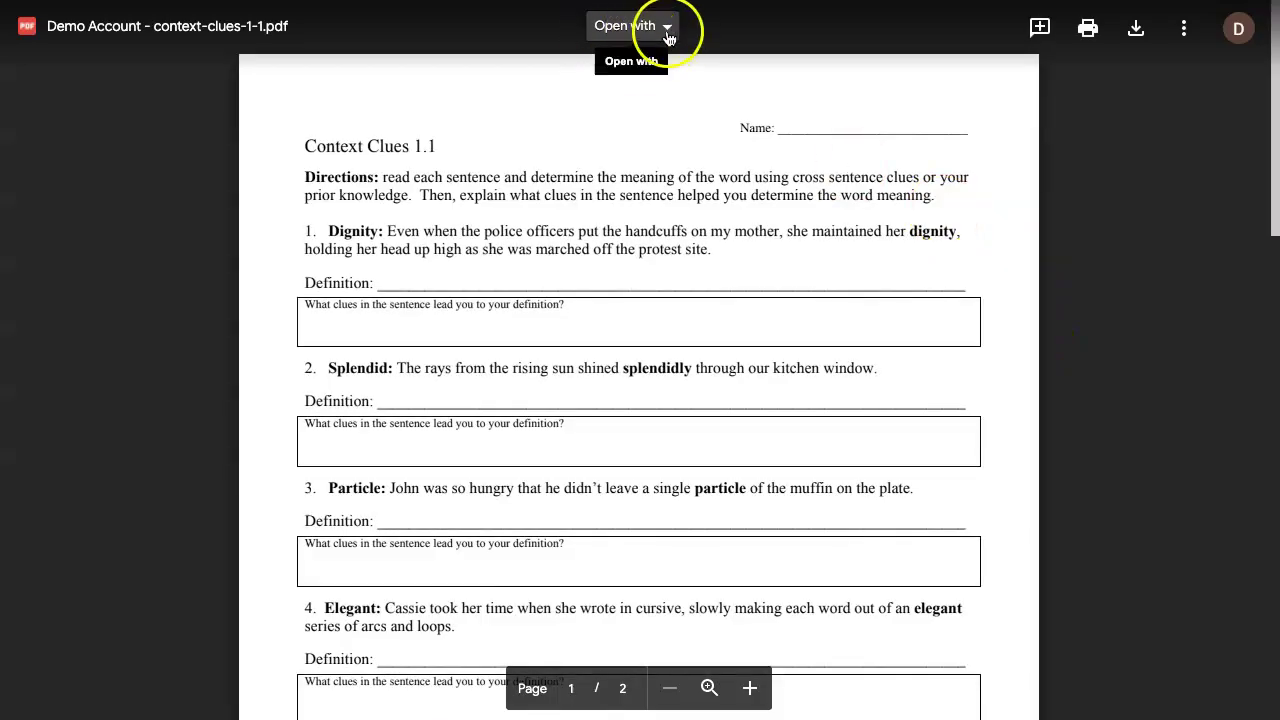
pyautogui.click(668, 32)
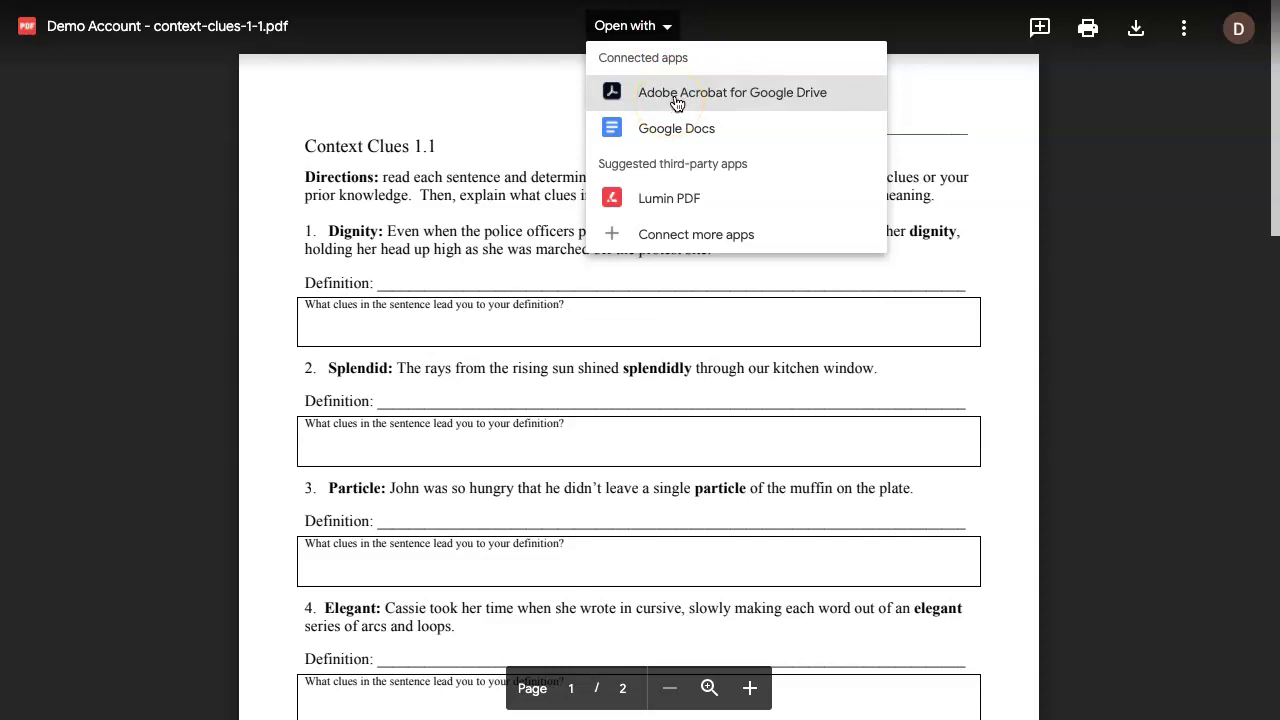
pyautogui.click(848, 101)
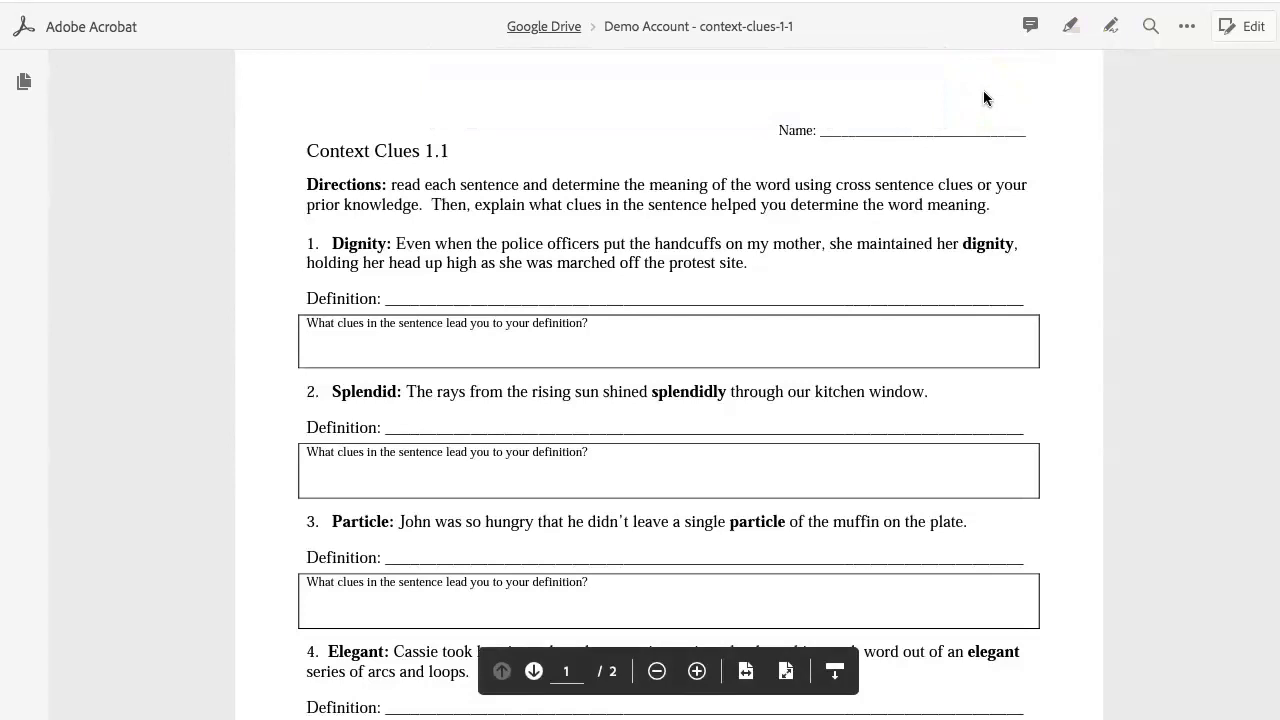
# - Choose the Add sticky note tool in the top toolbar
pyautogui.click(1032, 34)
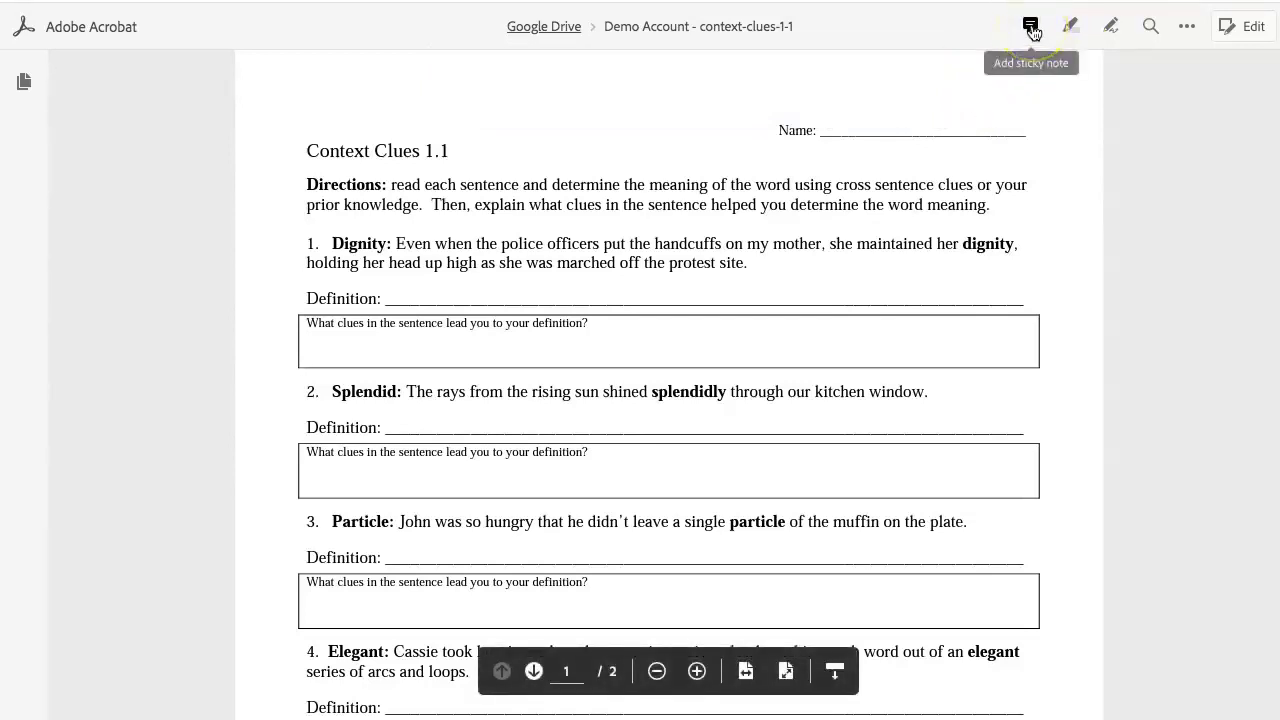
# - Post a sticky note reading 'Dignity means' on question 1's Definition line
pyautogui.click(1032, 32)
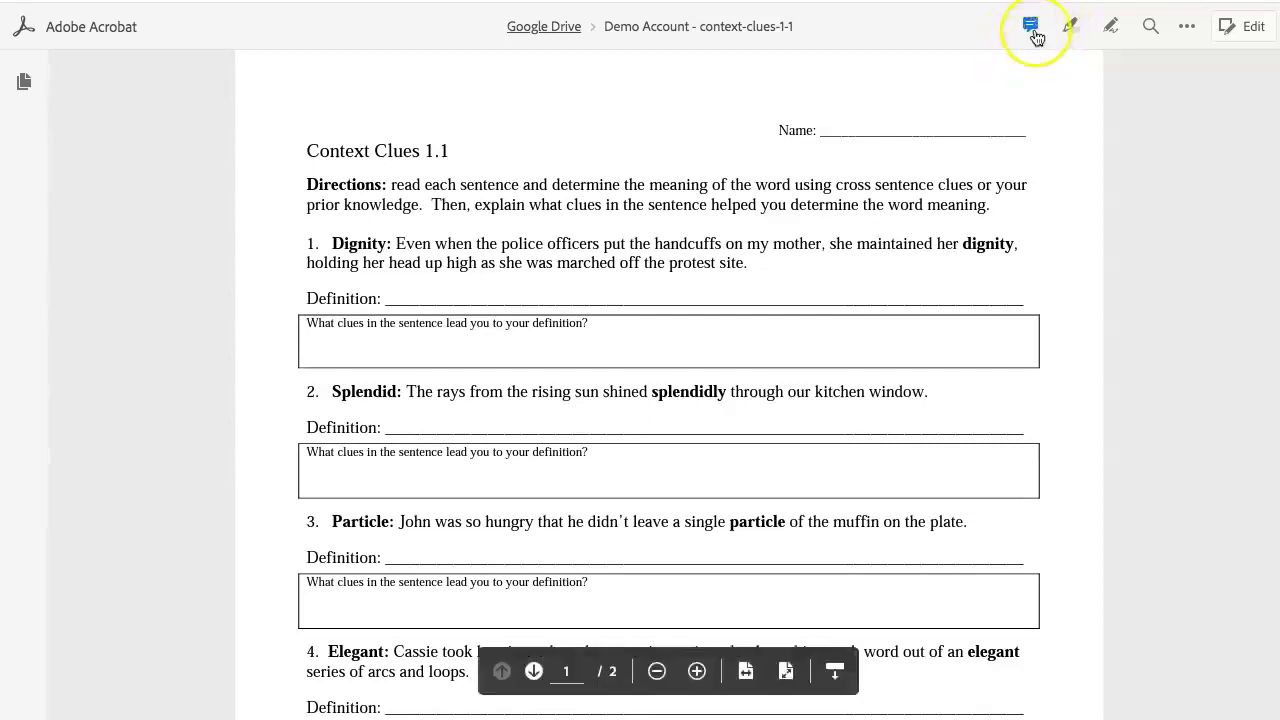
pyautogui.click(1030, 33)
pyautogui.click(346, 302)
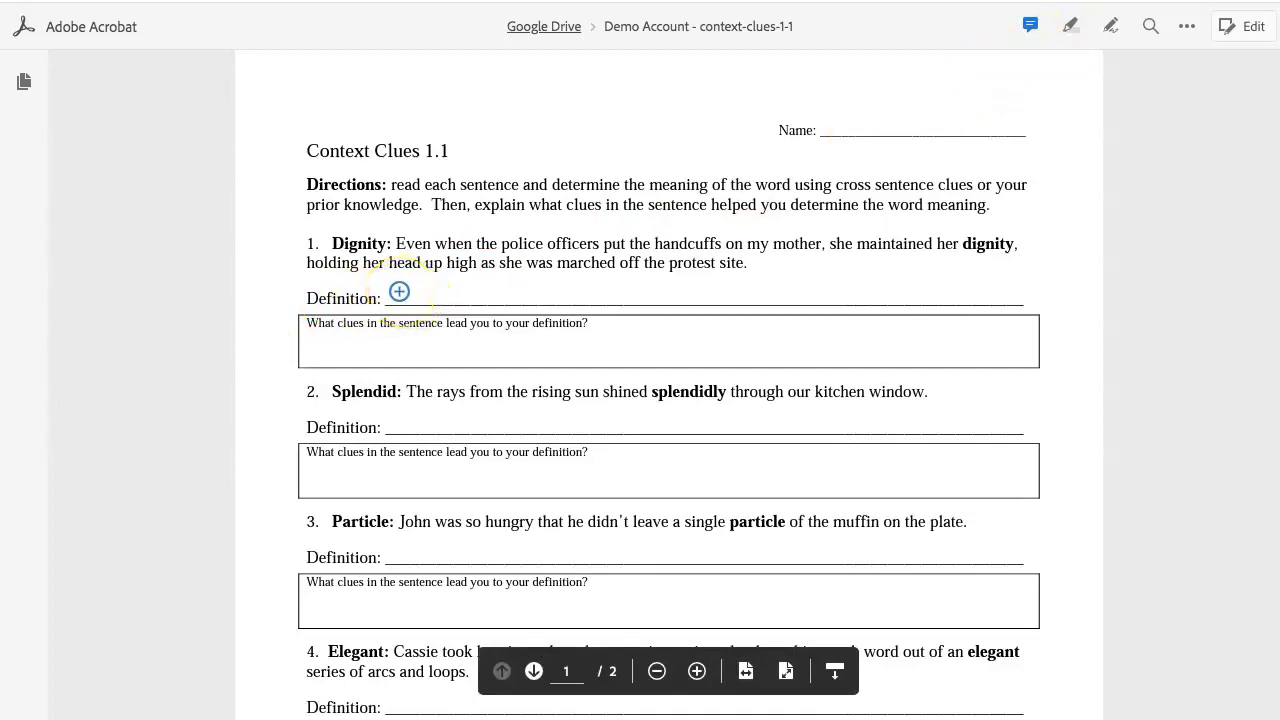
pyautogui.click(399, 292)
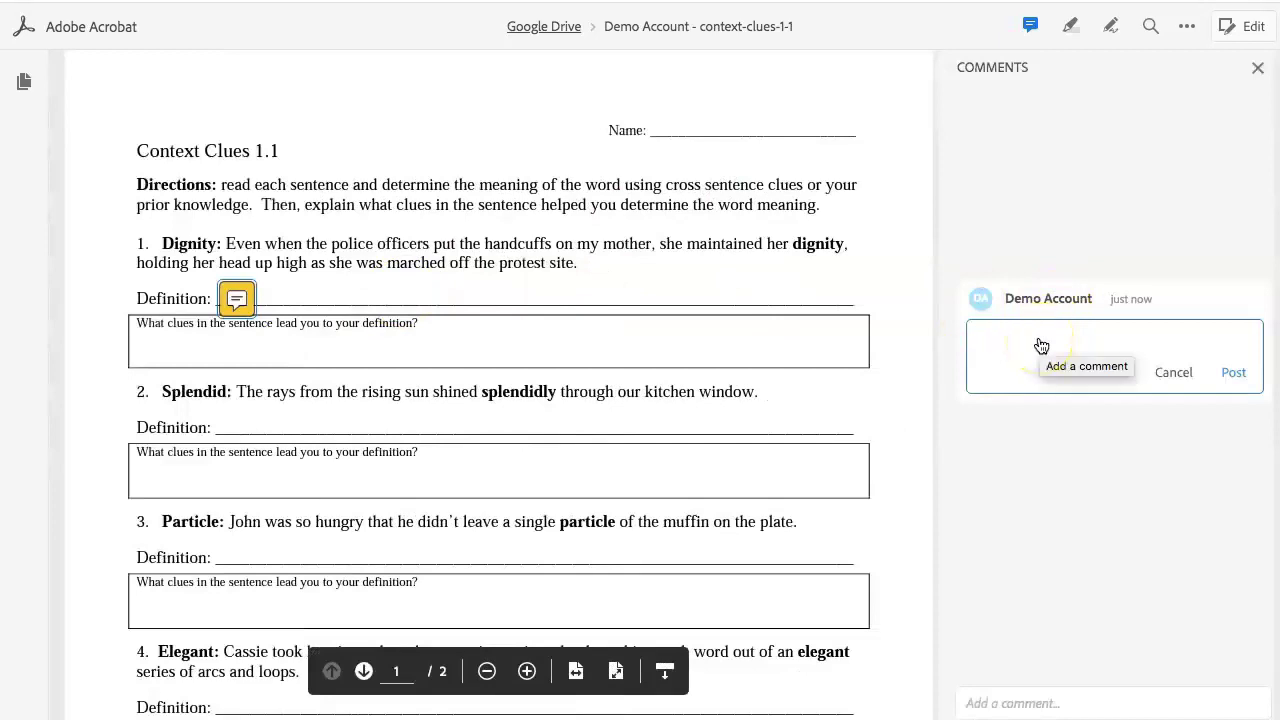
pyautogui.write('Dignity means....')
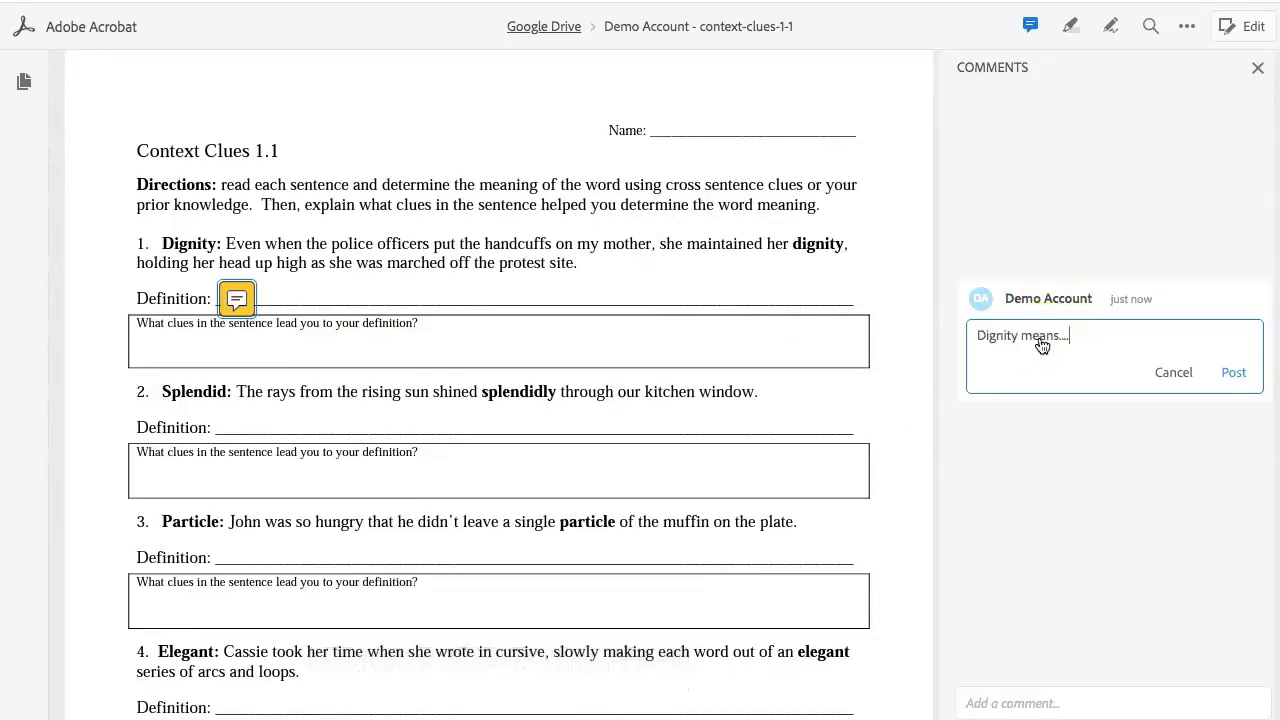
pyautogui.click(1238, 374)
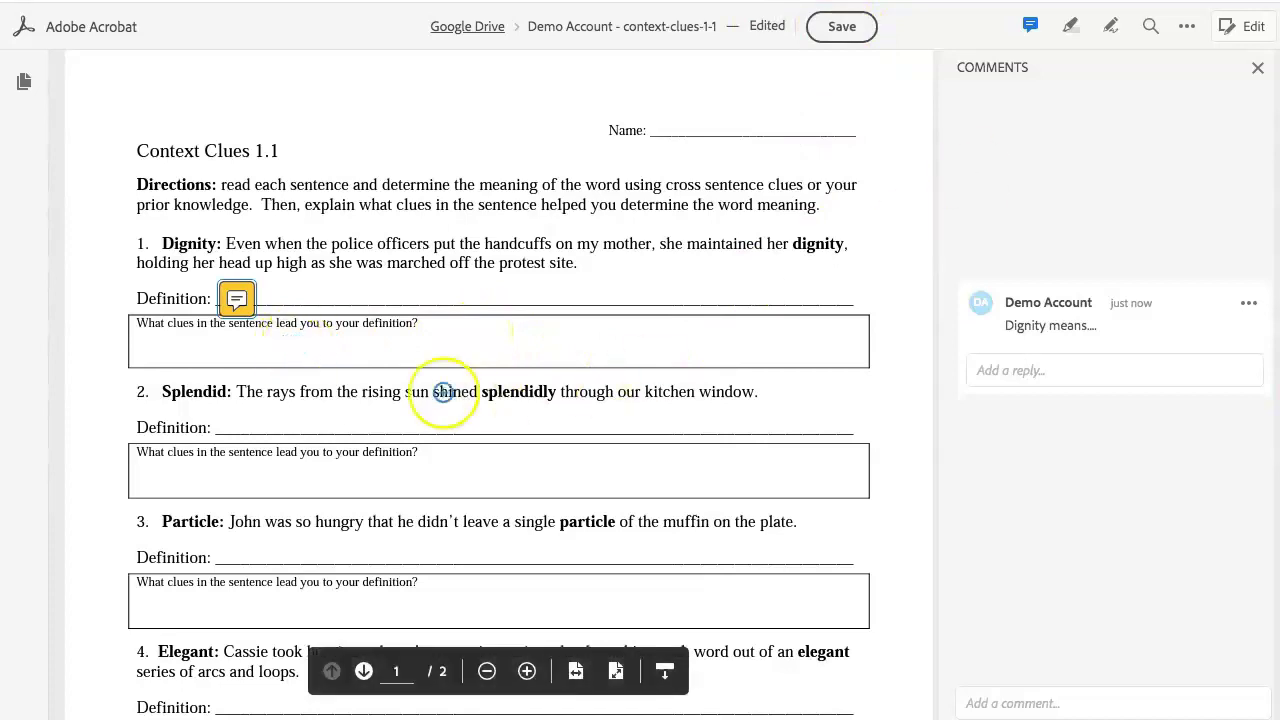
# - Post a 'One clue is....' sticky note in question 1's clues box and save
pyautogui.click(325, 347)
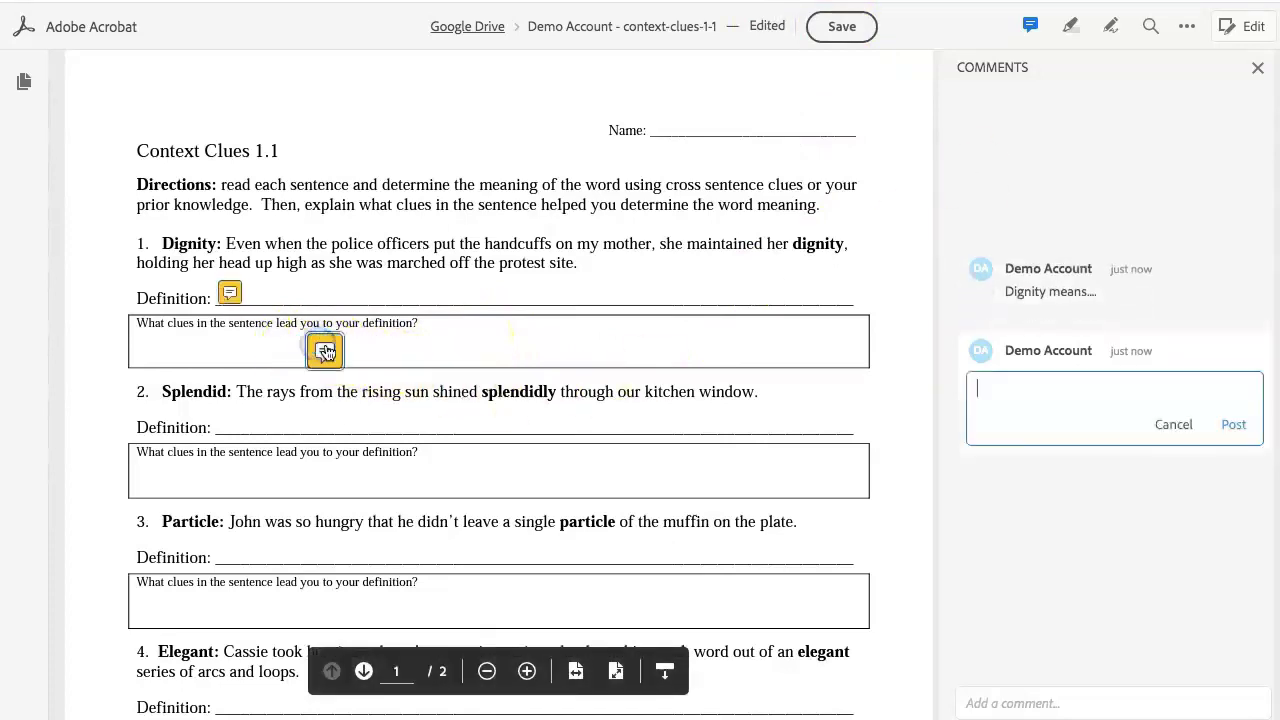
pyautogui.write('One clue is....')
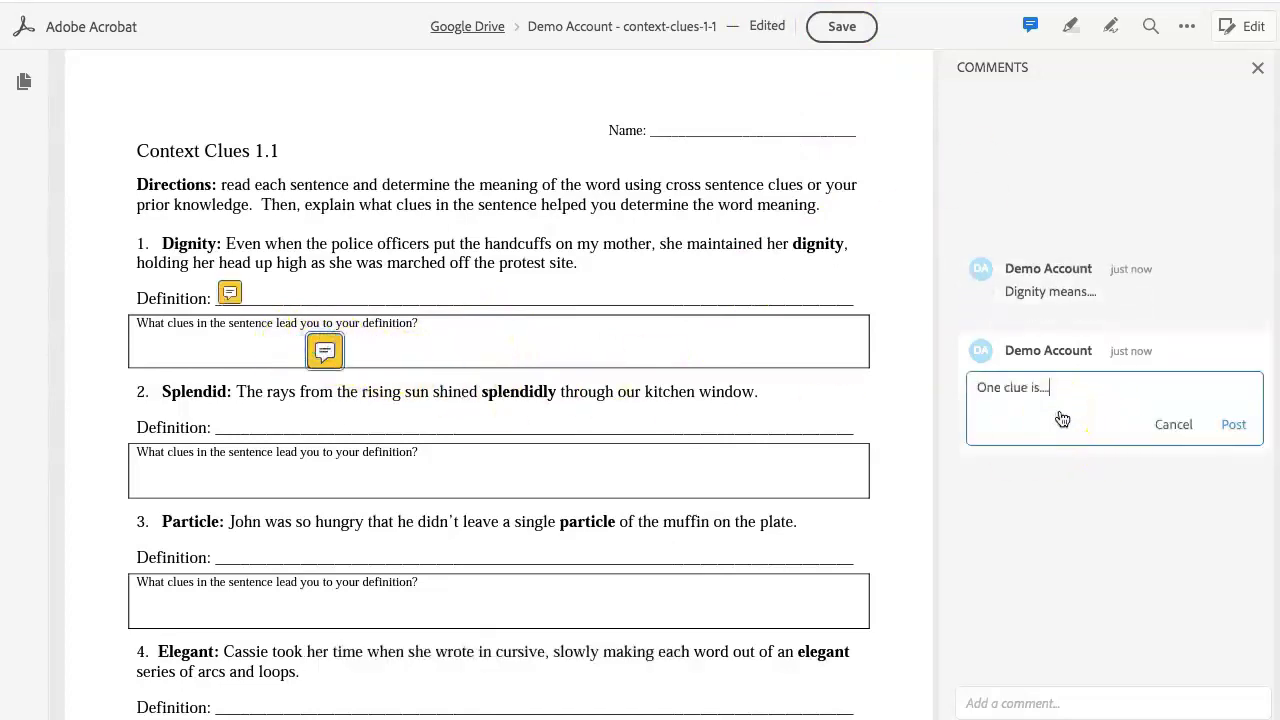
pyautogui.click(1233, 425)
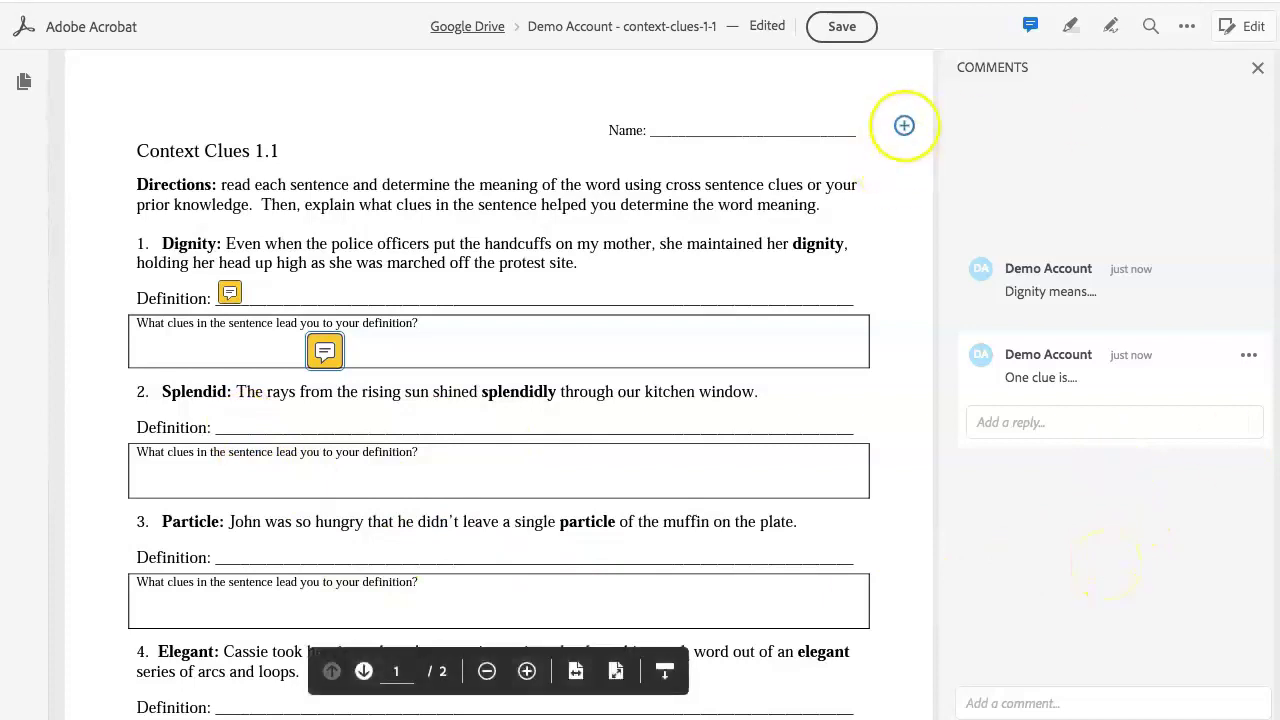
pyautogui.click(840, 28)
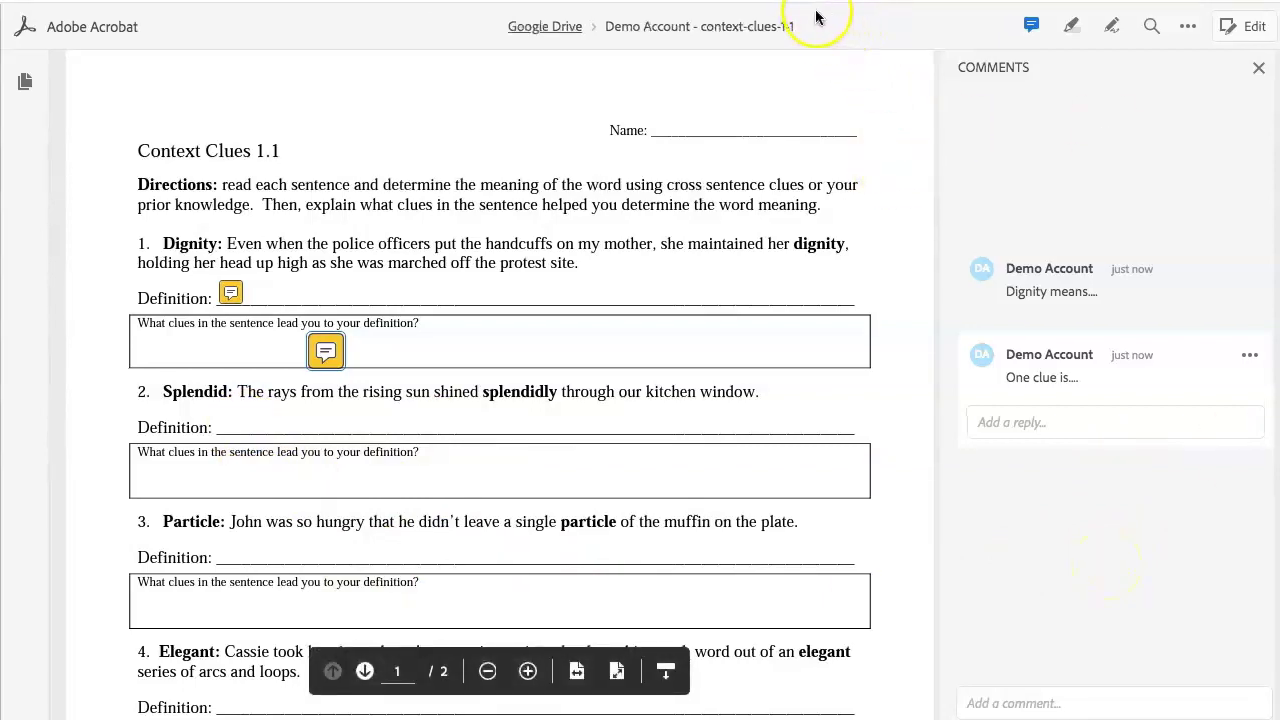
# - Recolor the 'Dignity means' sticky note lavender and save the worksheet
pyautogui.click(808, 178)
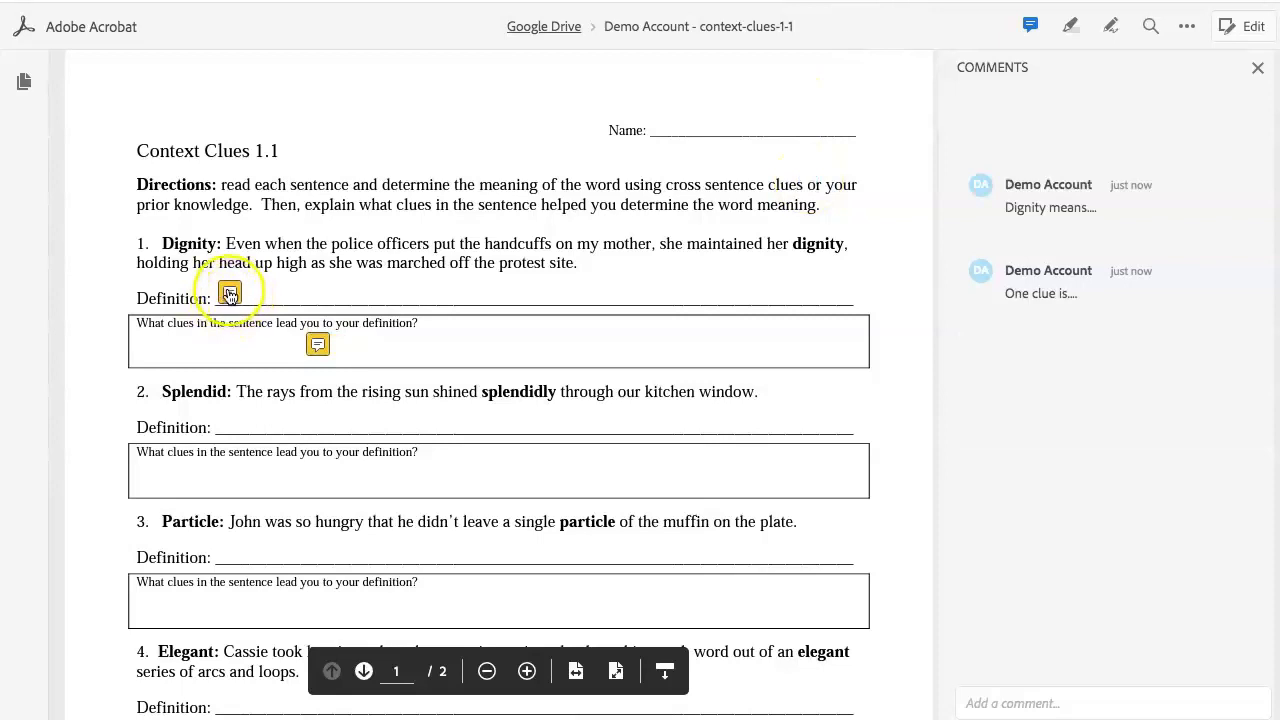
pyautogui.click(229, 296)
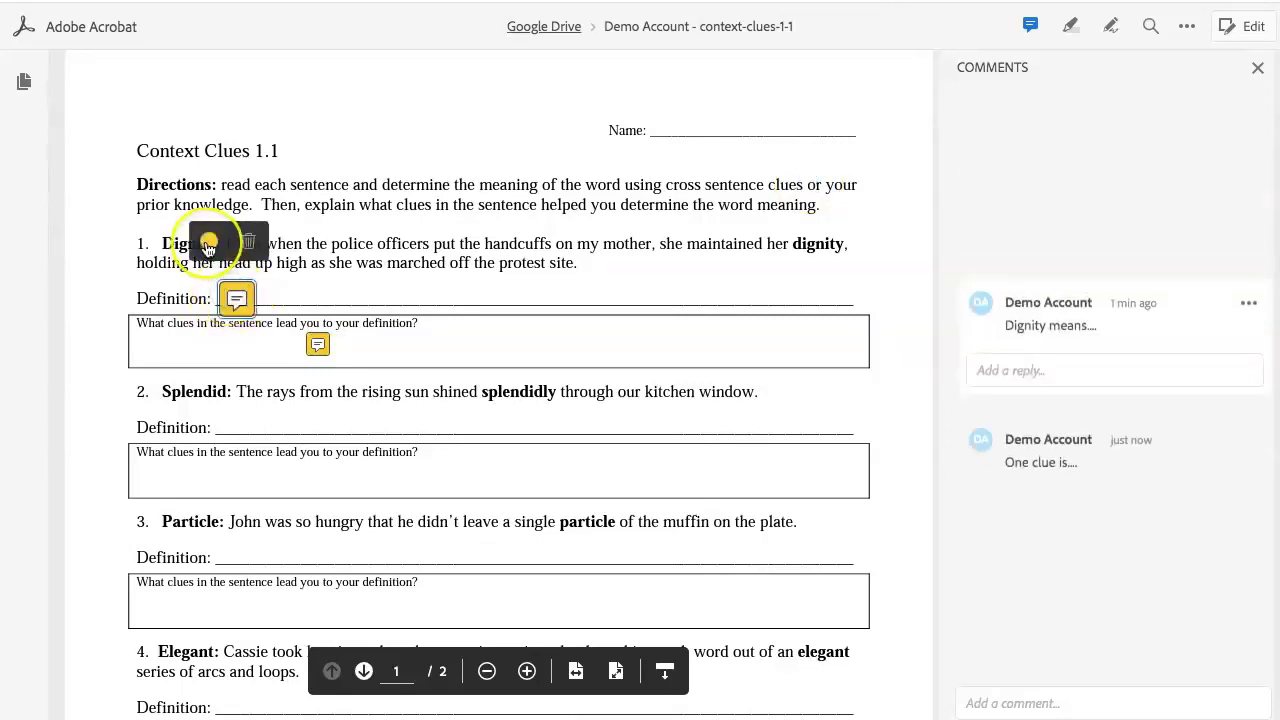
pyautogui.click(207, 245)
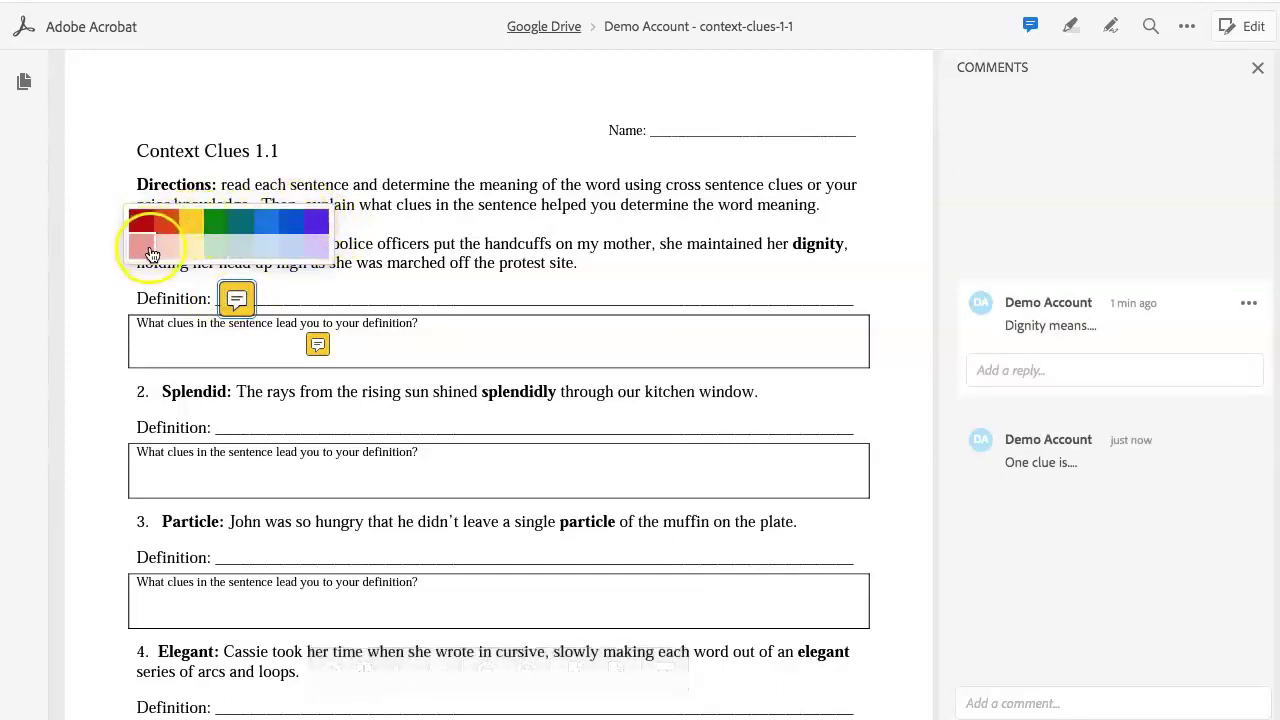
pyautogui.click(310, 255)
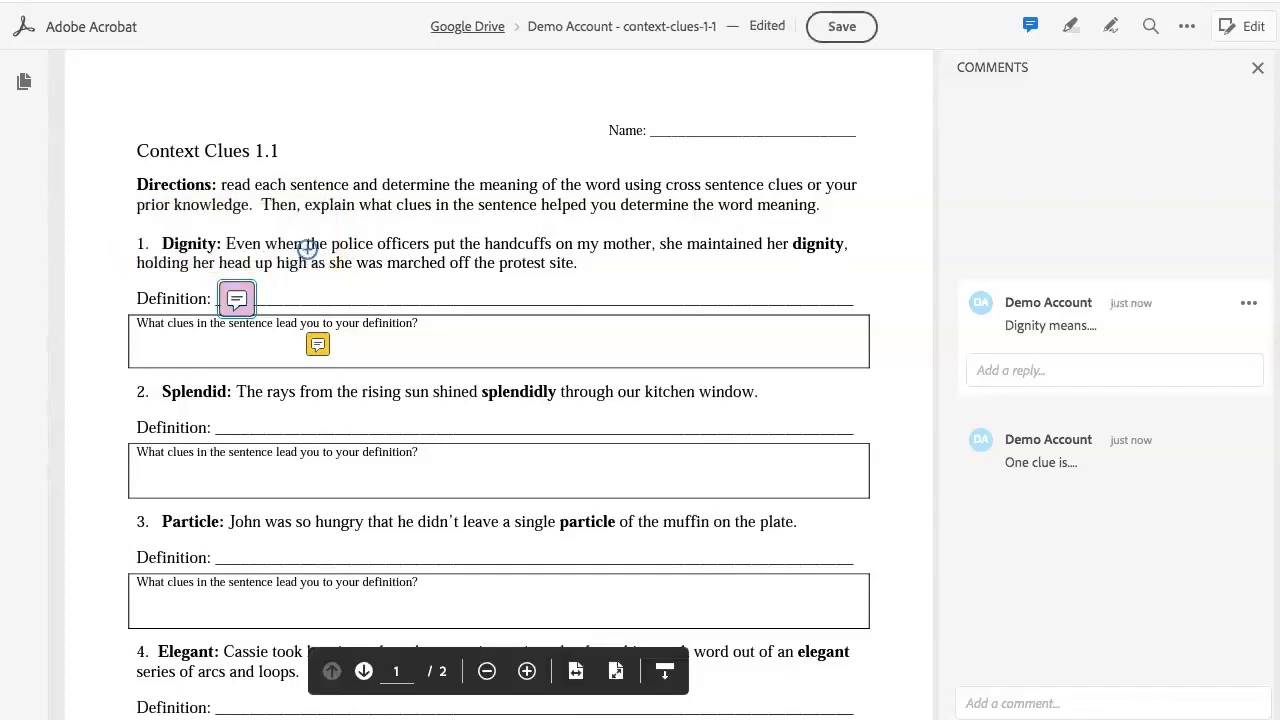
pyautogui.click(611, 287)
pyautogui.click(1058, 86)
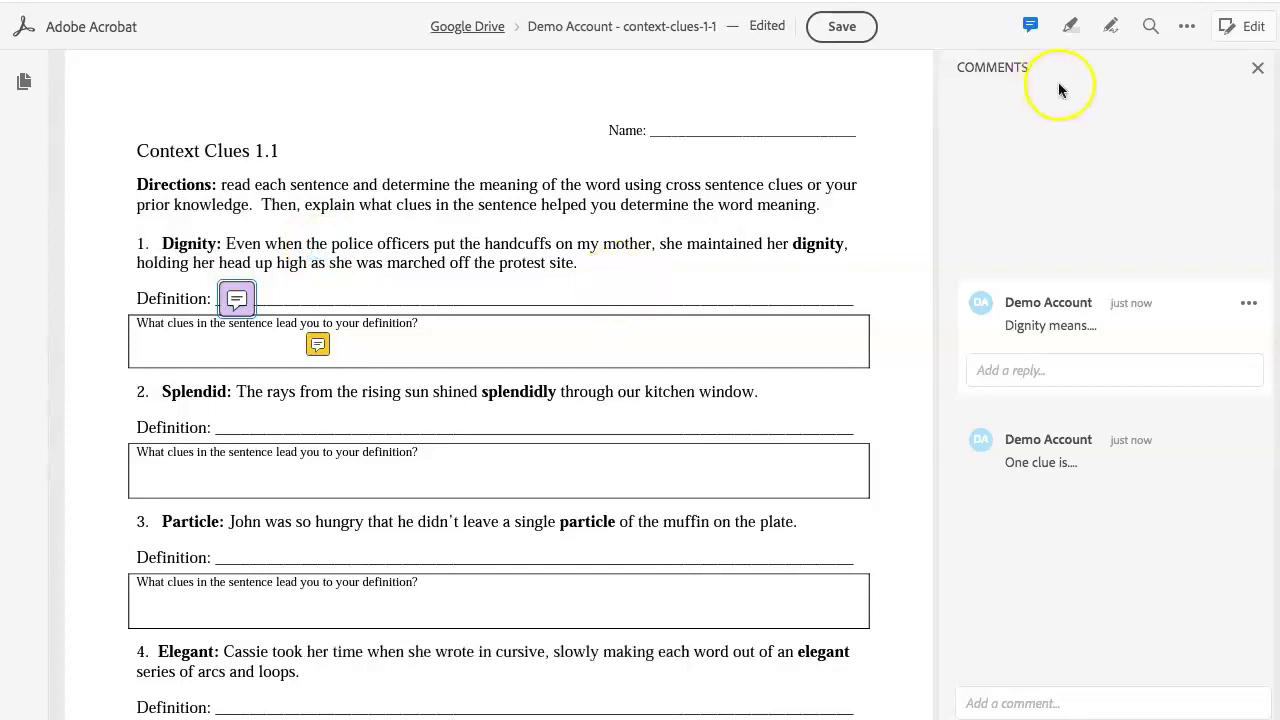
# - Highlight the Directions sentence and post the comment 'my annotation' on it
pyautogui.click(1070, 30)
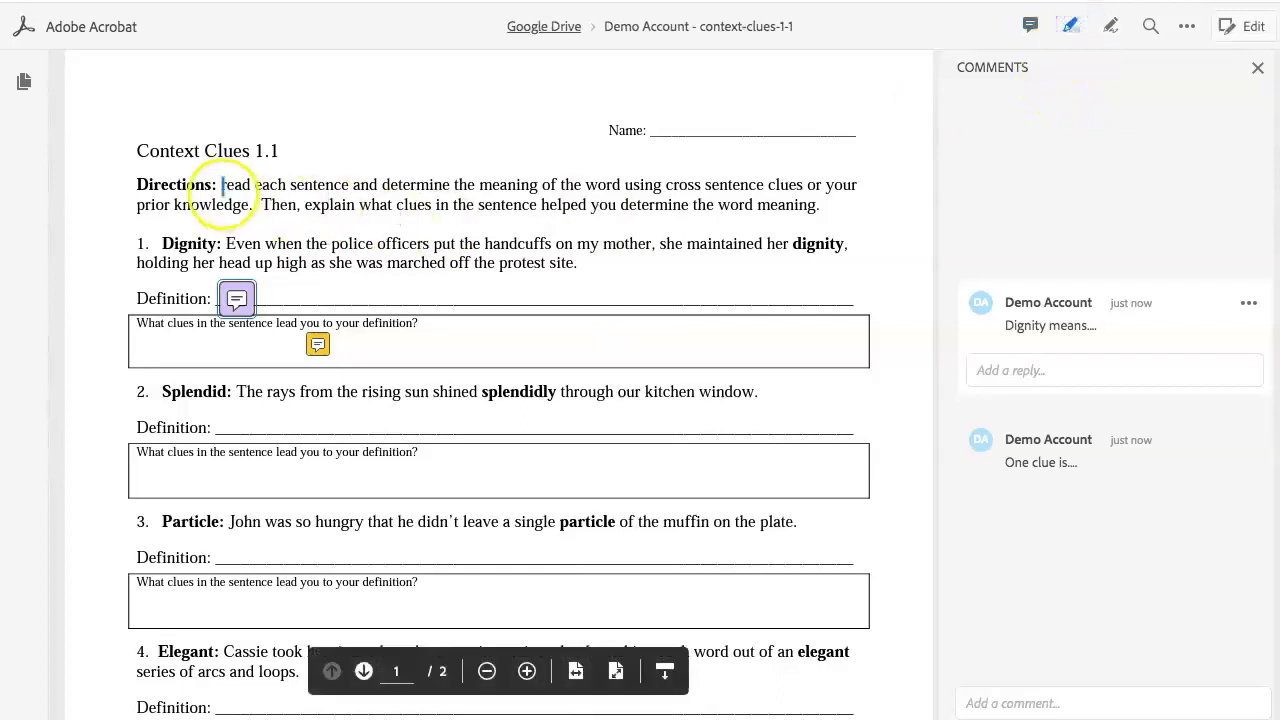
pyautogui.moveTo(219, 184); pyautogui.dragTo(250, 207)
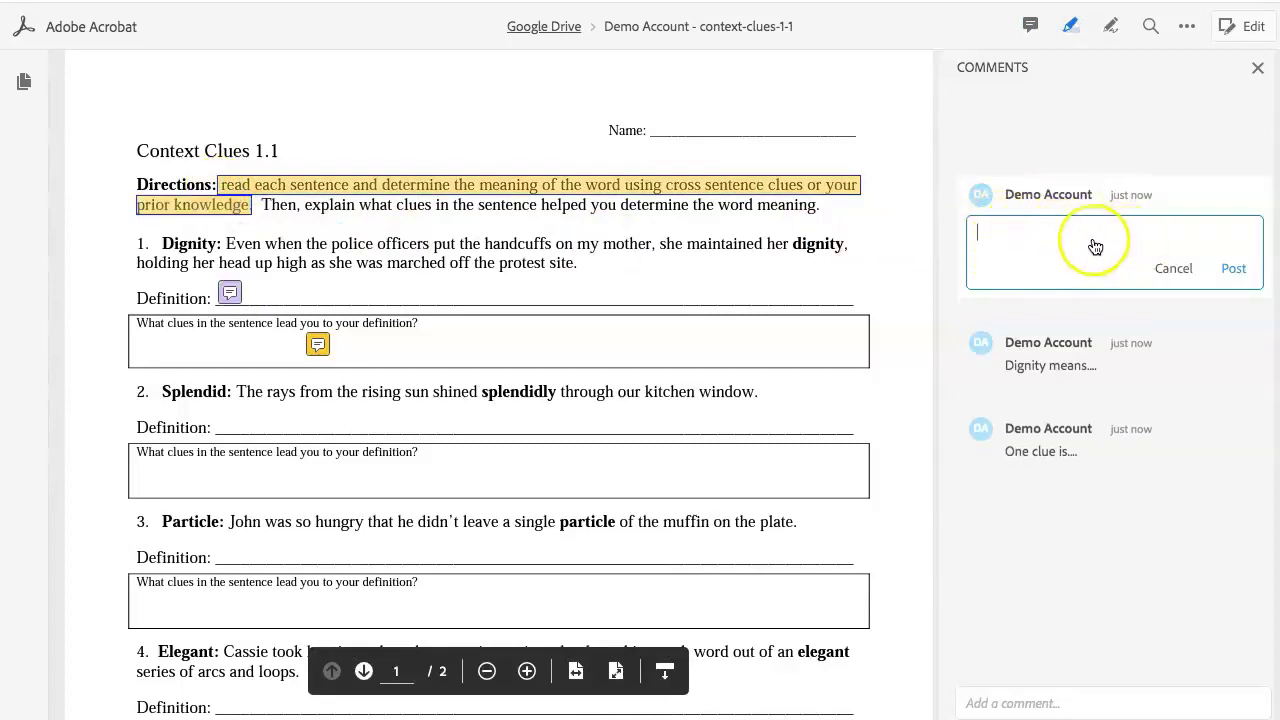
pyautogui.write('my annotation')
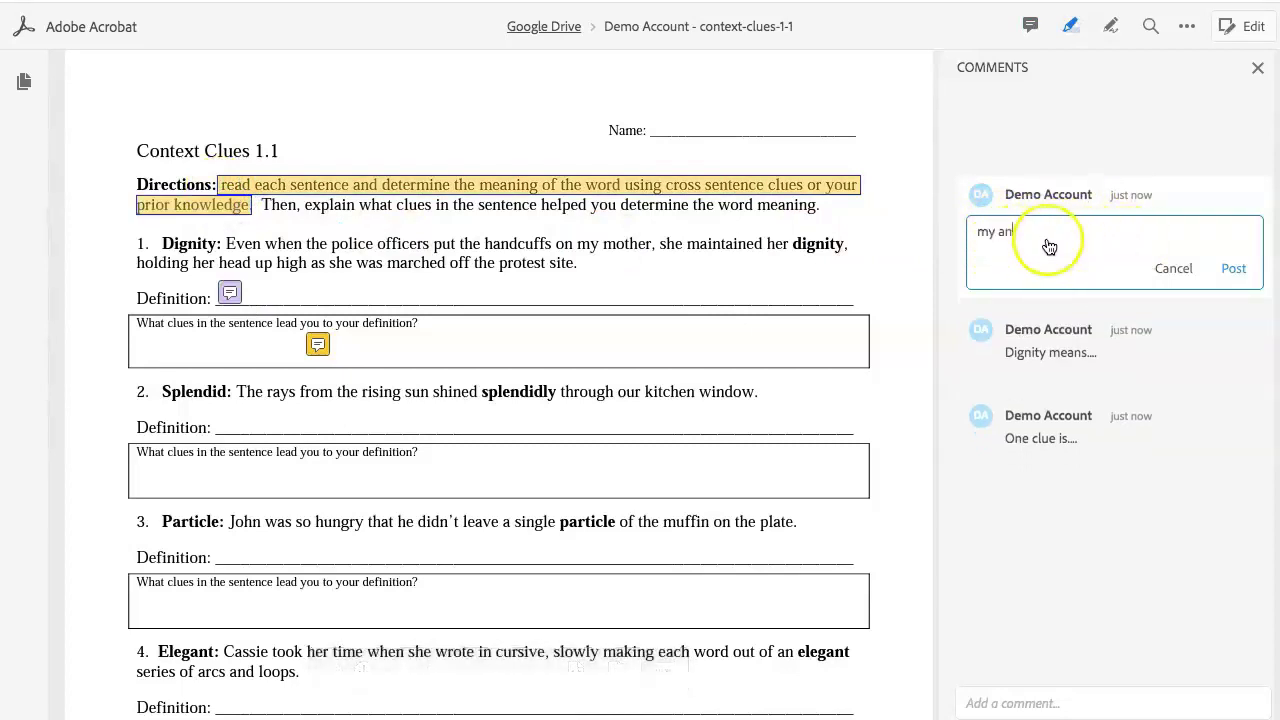
pyautogui.click(1233, 268)
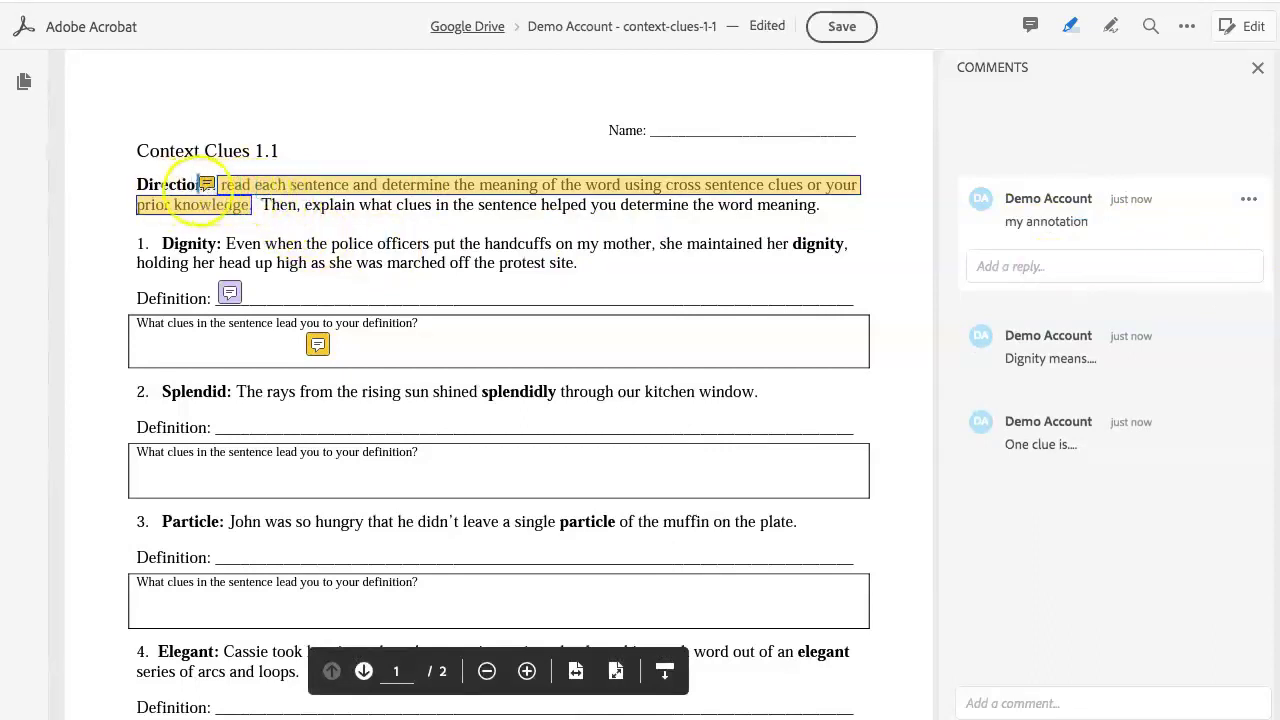
# - Change the directions highlight from yellow to pink and save the PDF
pyautogui.click(200, 186)
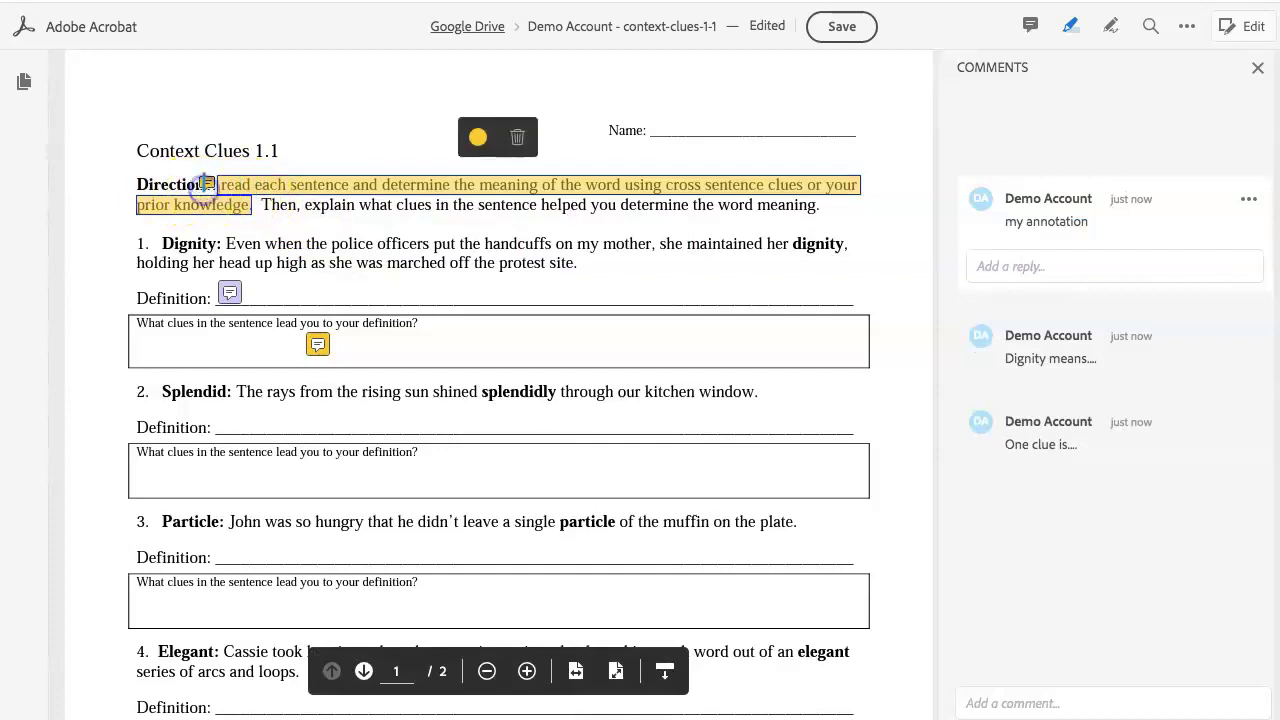
pyautogui.click(476, 137)
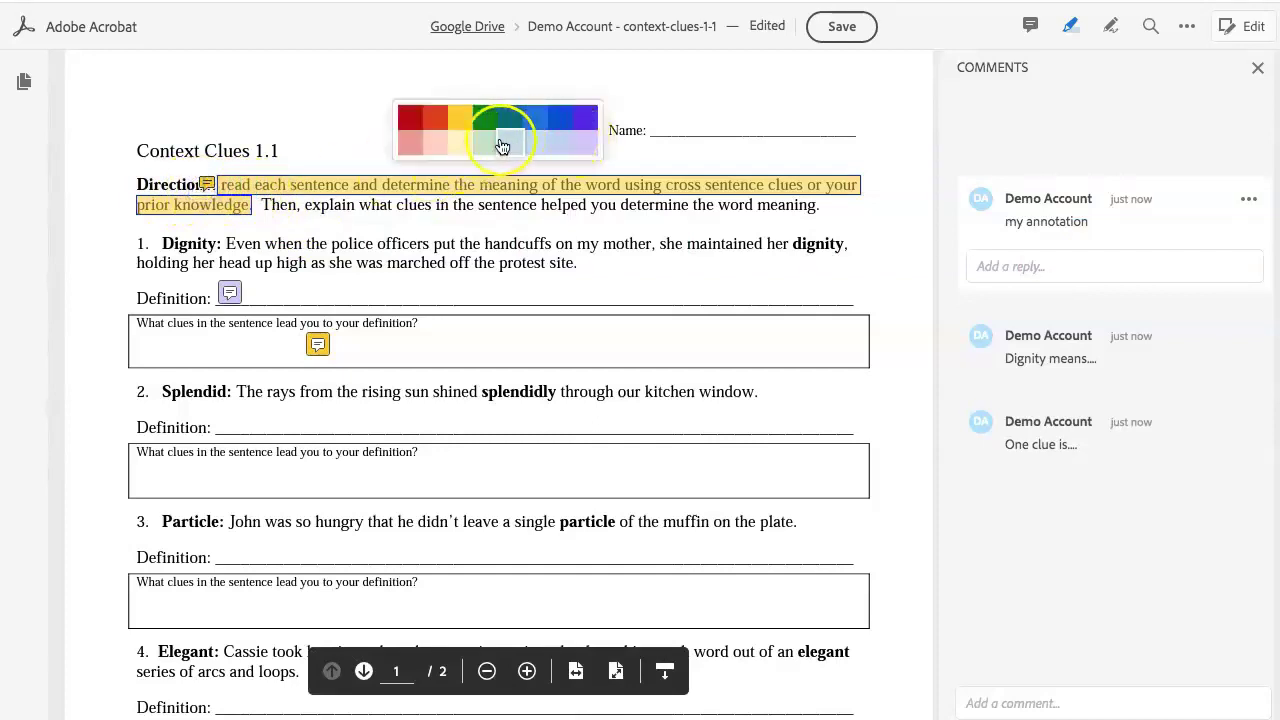
pyautogui.click(486, 143)
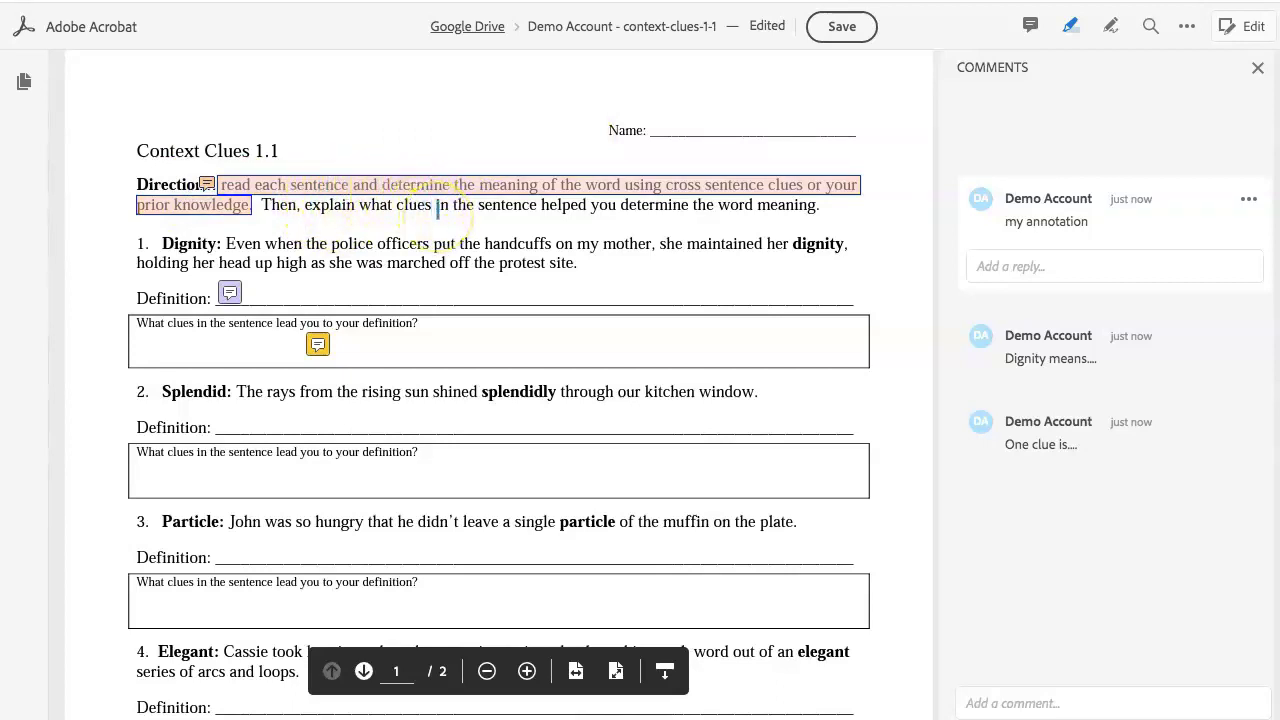
pyautogui.click(843, 29)
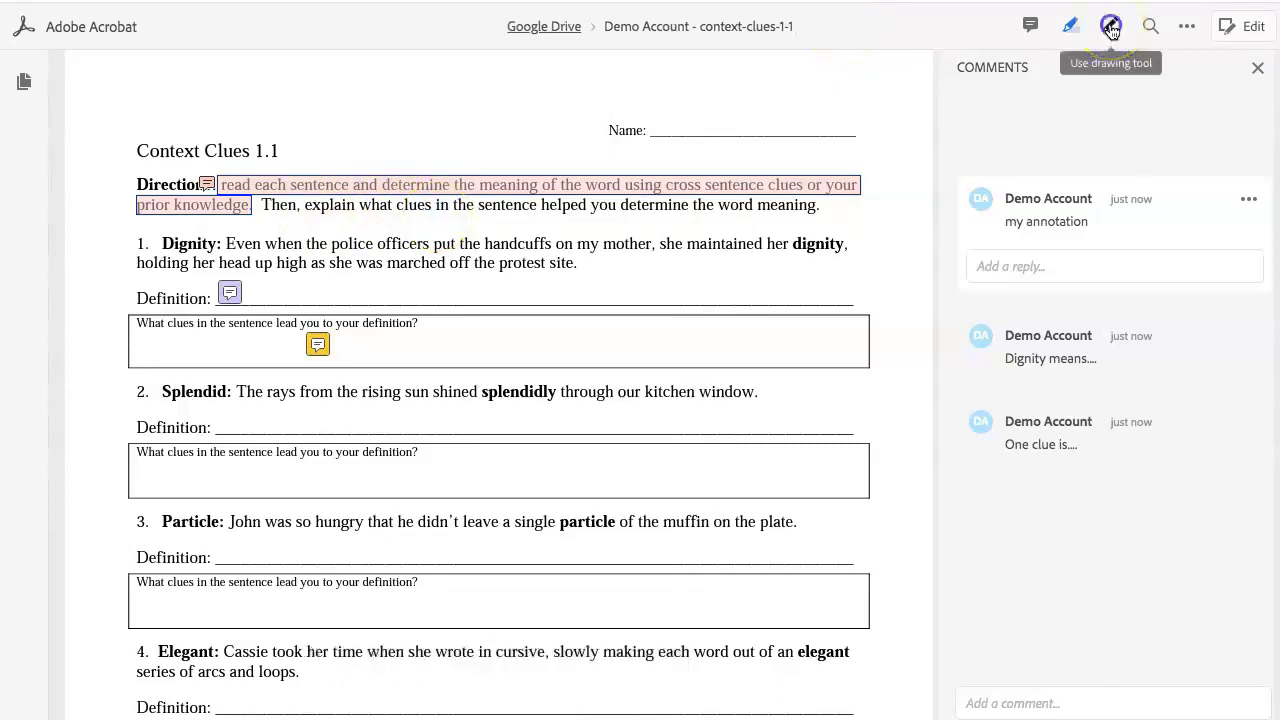
# - Draw 'Hello' in question 2's clue box, thin it to 3pt, shrink it leftward, and save
pyautogui.click(1111, 29)
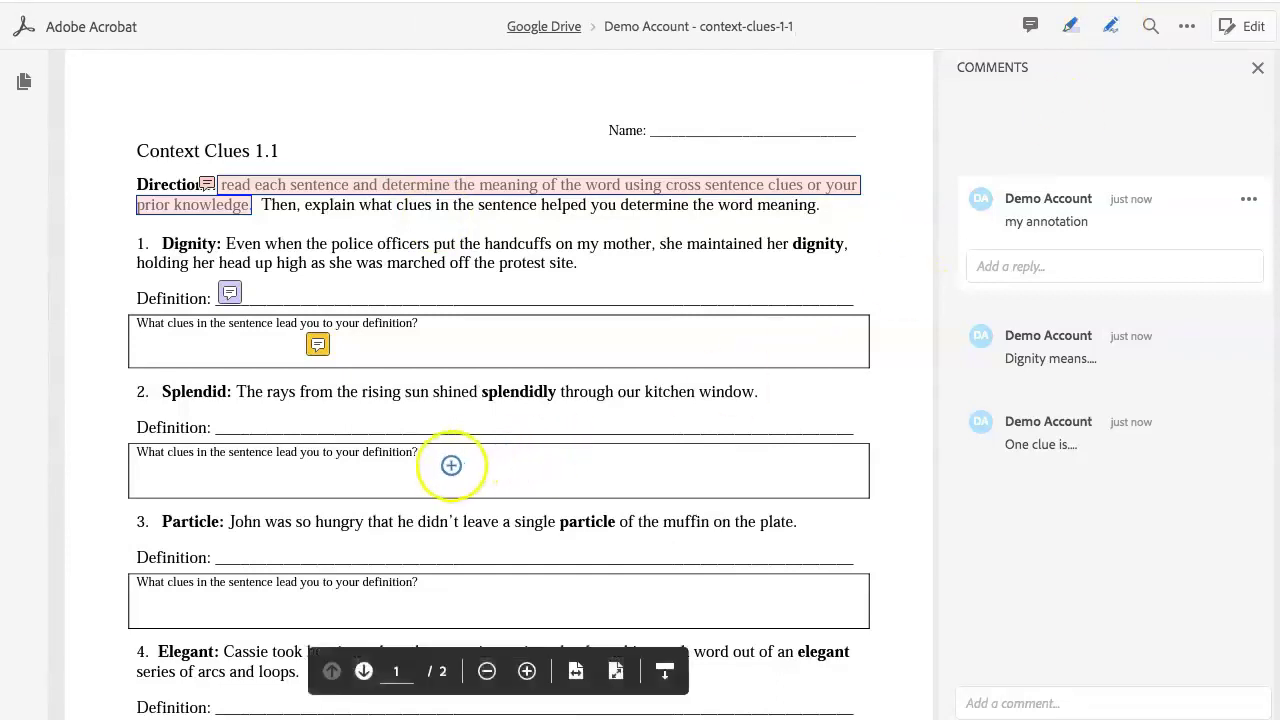
pyautogui.moveTo(437, 455)
pyautogui.mouseDown()
pyautogui.moveTo(435, 490)
pyautogui.moveTo(486, 474)
pyautogui.moveTo(557, 492)
pyautogui.mouseUp()
pyautogui.click(454, 473)
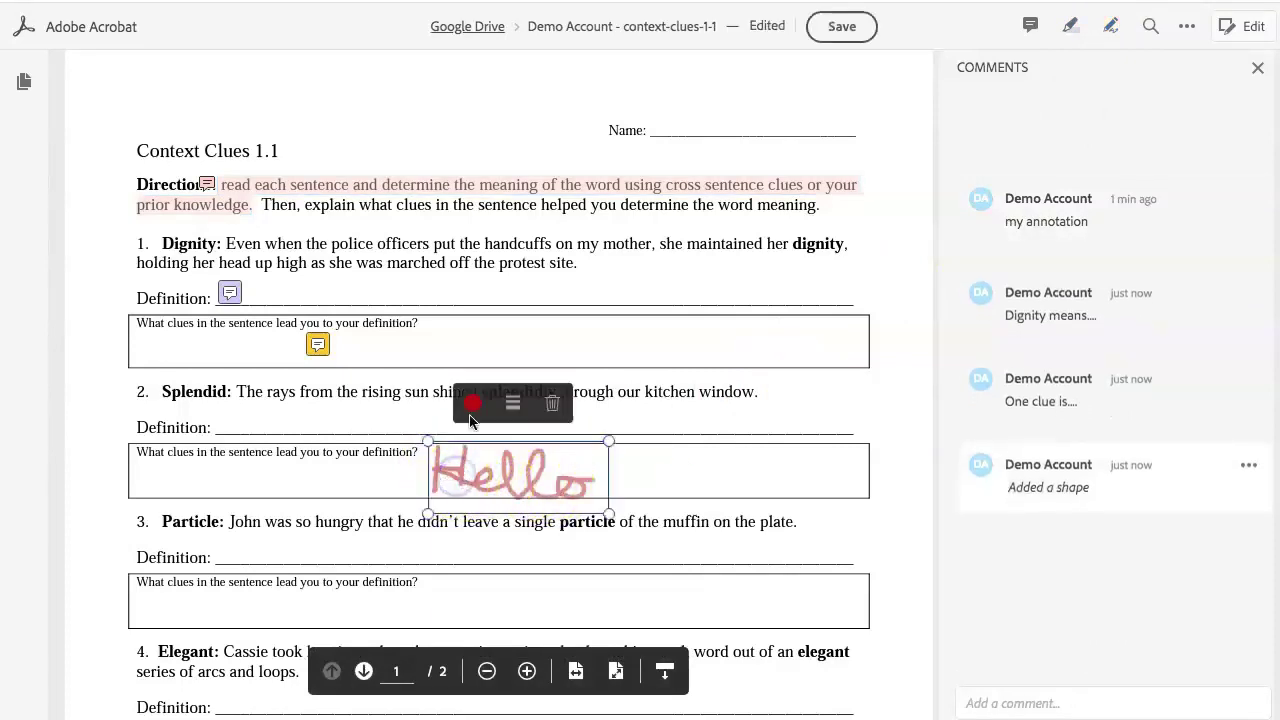
pyautogui.click(510, 403)
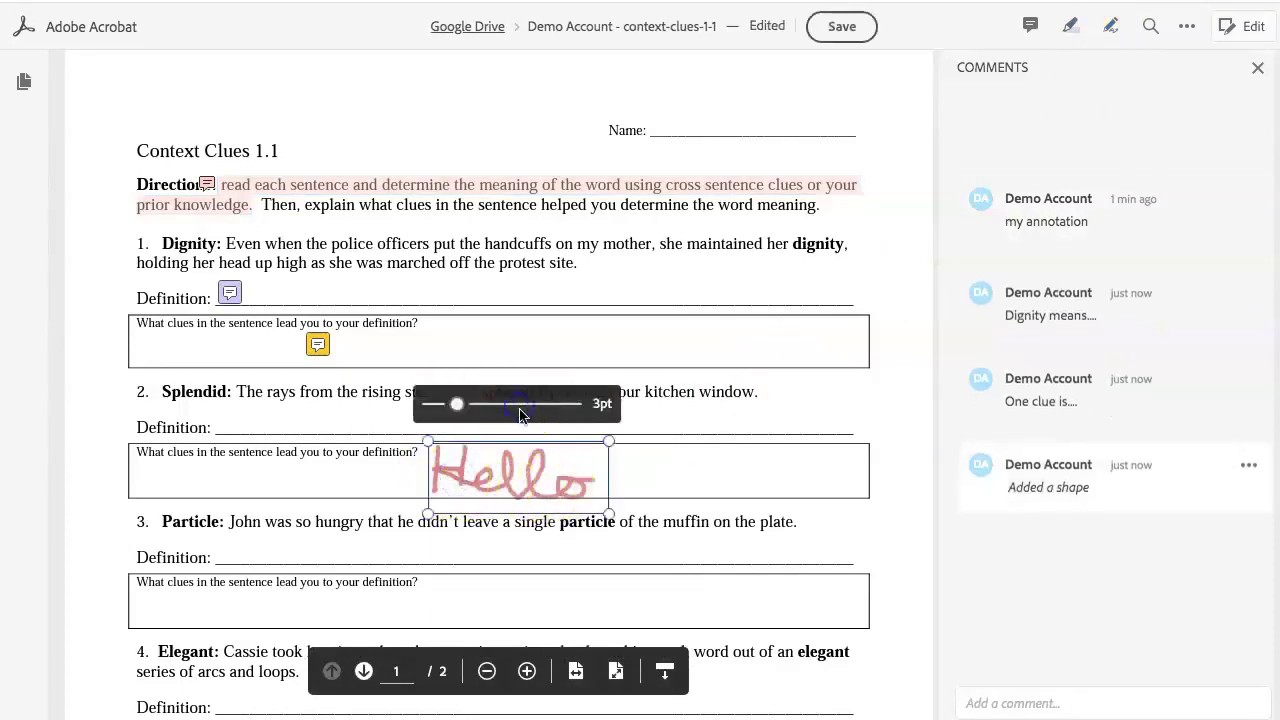
pyautogui.moveTo(520, 404); pyautogui.dragTo(394, 405)
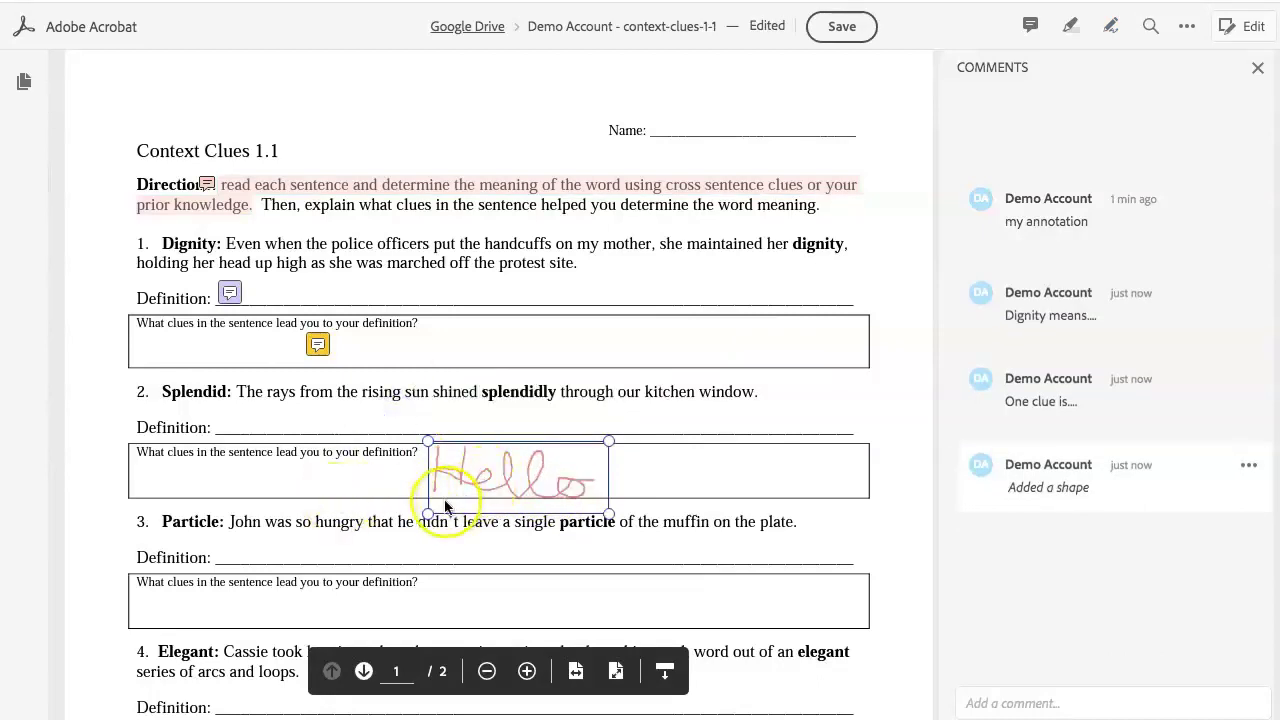
pyautogui.moveTo(428, 514)
pyautogui.mouseDown()
pyautogui.moveTo(486, 471)
pyautogui.moveTo(201, 482)
pyautogui.mouseUp()
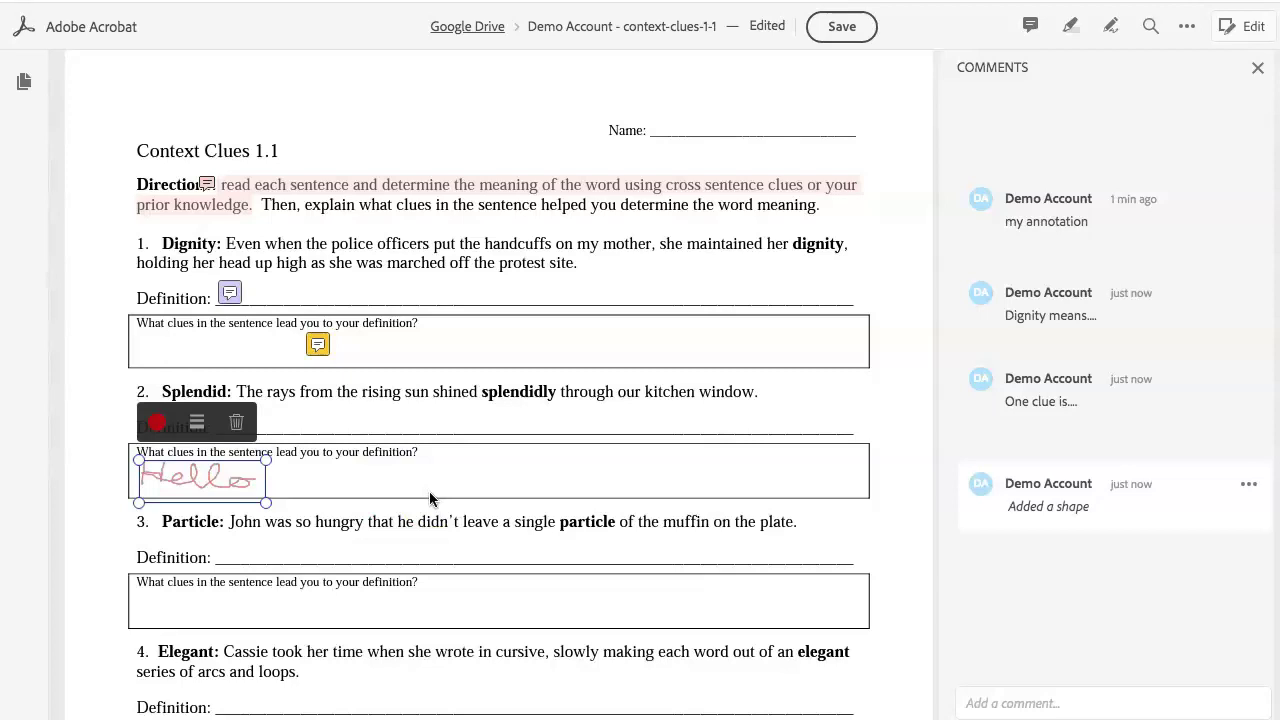
pyautogui.click(842, 28)
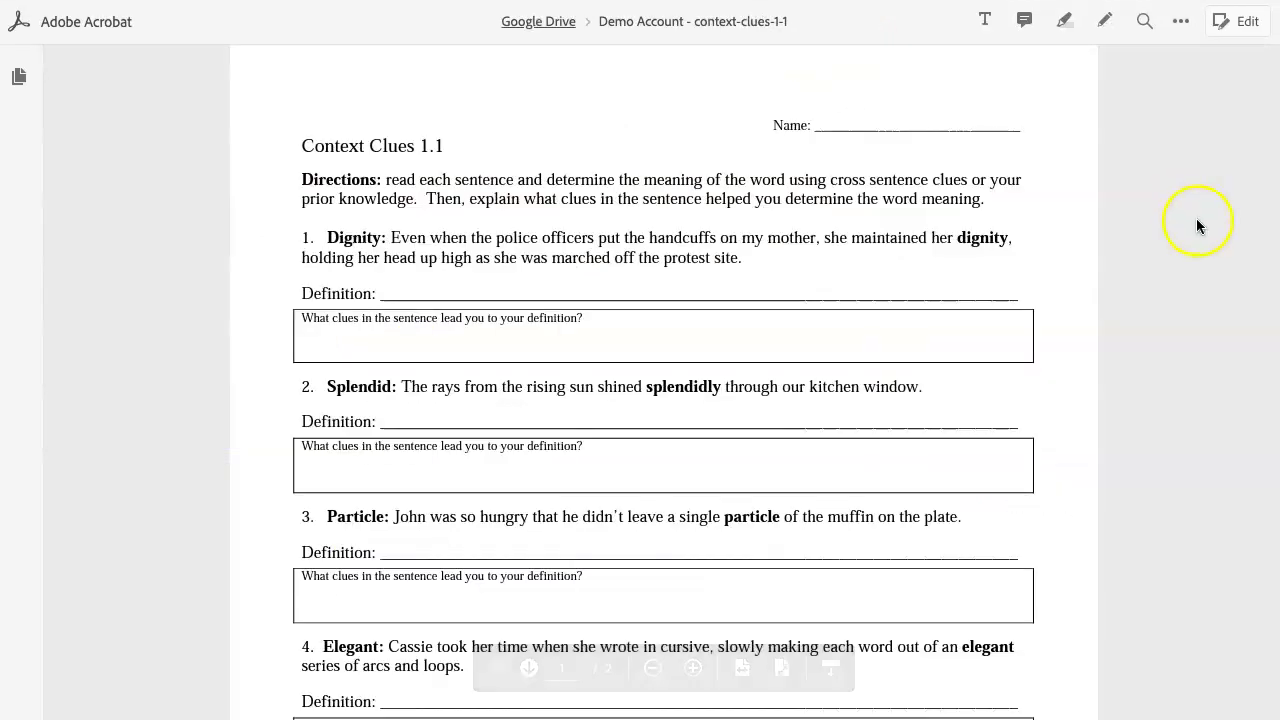
# - Add a 'This word means' text box on question 1's Dignity Definition line
pyautogui.click(986, 26)
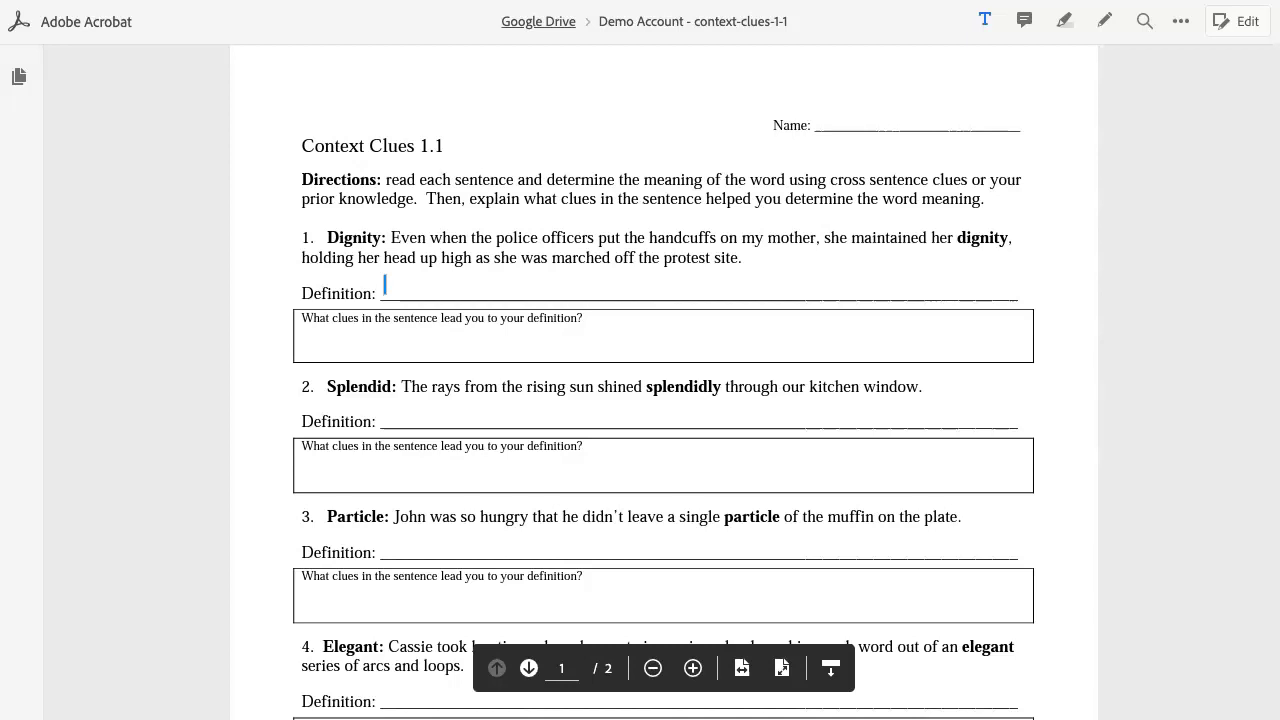
pyautogui.click(384, 290)
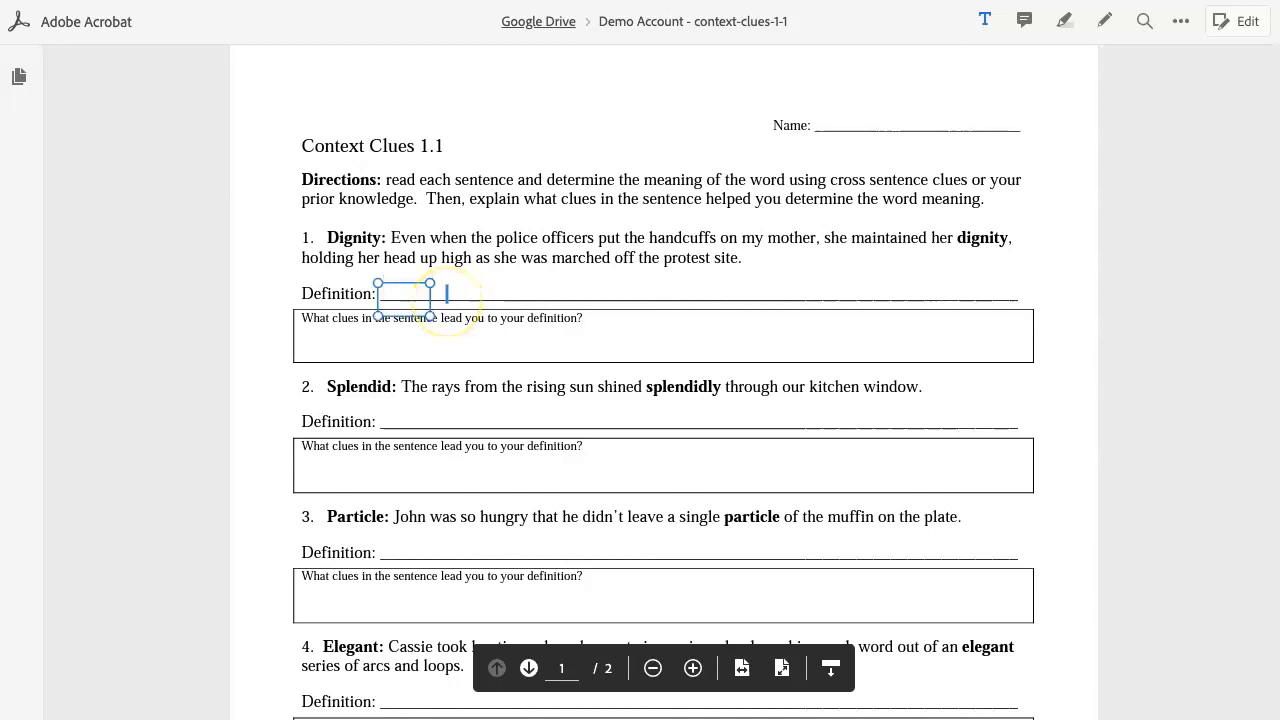
pyautogui.write('This word means')
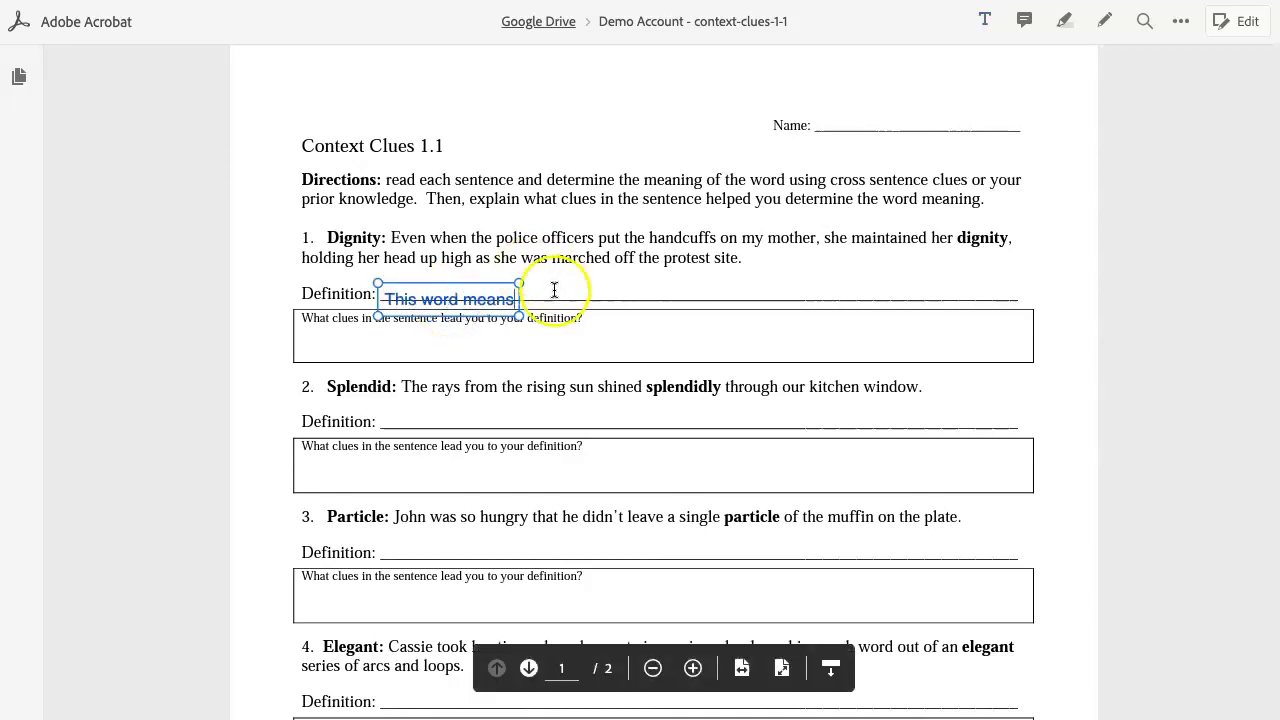
pyautogui.click(568, 287)
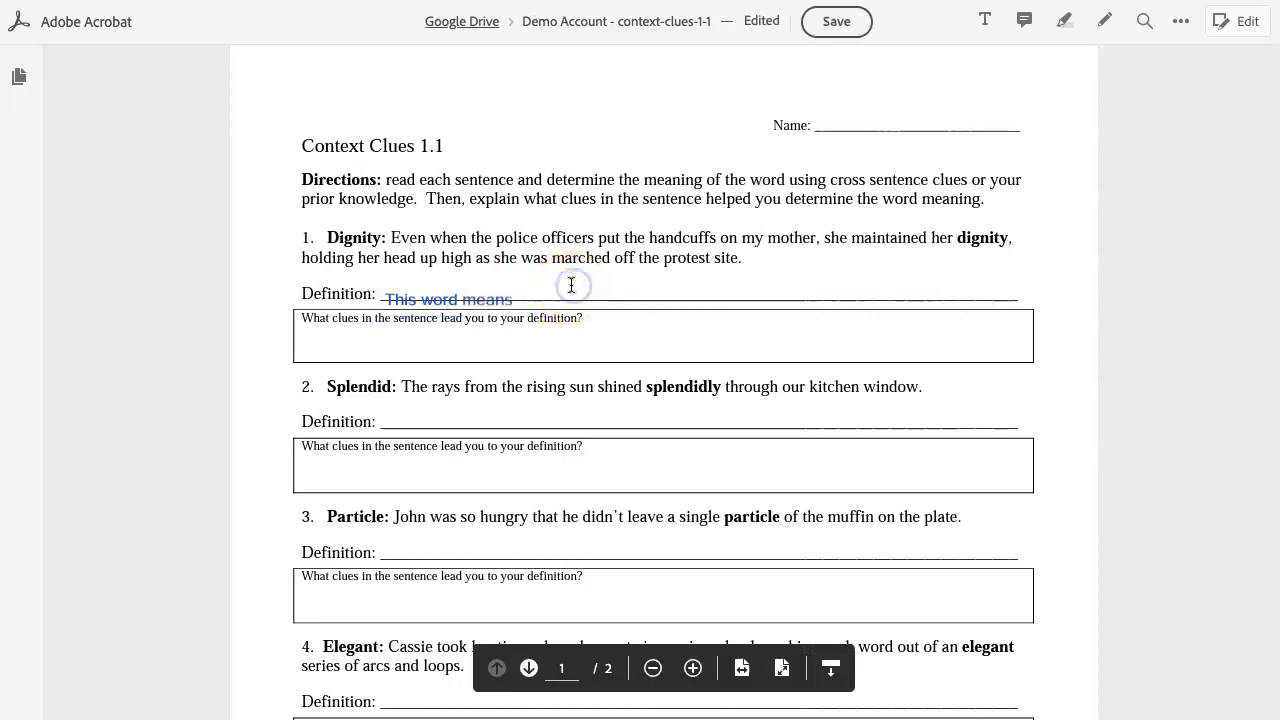
pyautogui.moveTo(461, 300); pyautogui.dragTo(459, 286)
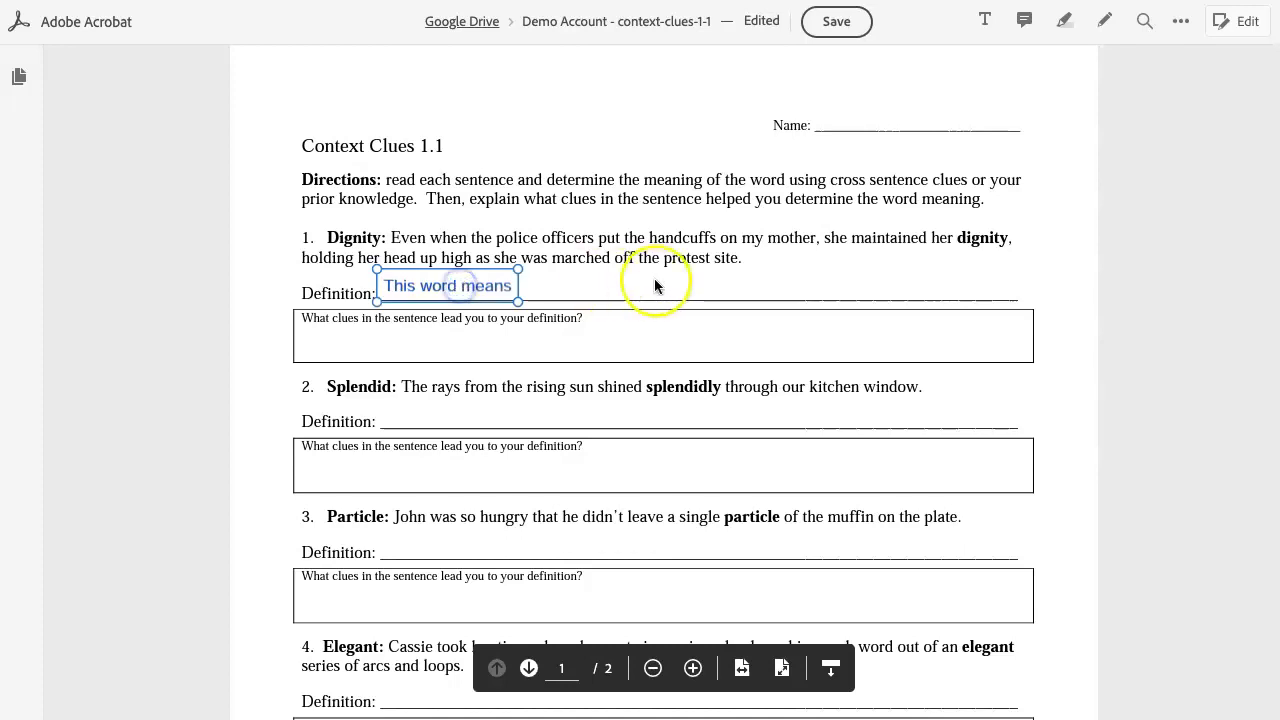
pyautogui.click(469, 285)
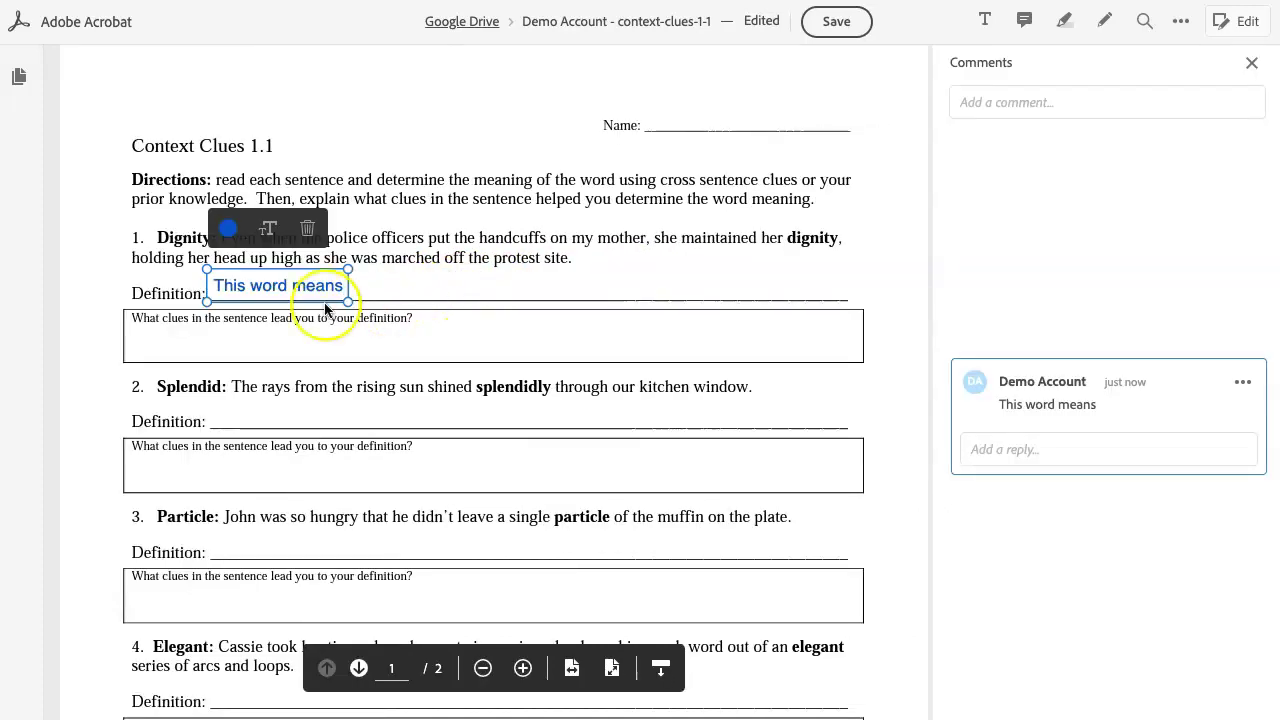
# - Make the 'This word means' text purple, enlarge it to 17 px, and nudge it onto the line
pyautogui.click(228, 230)
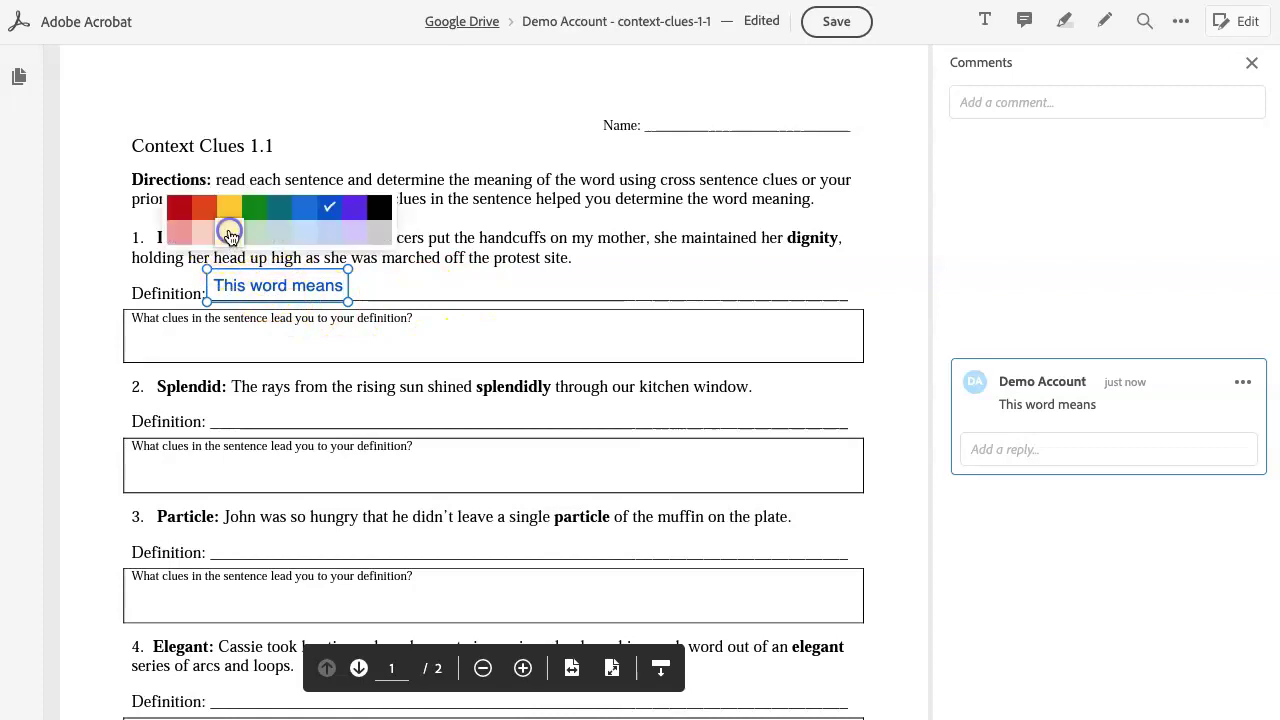
pyautogui.click(355, 207)
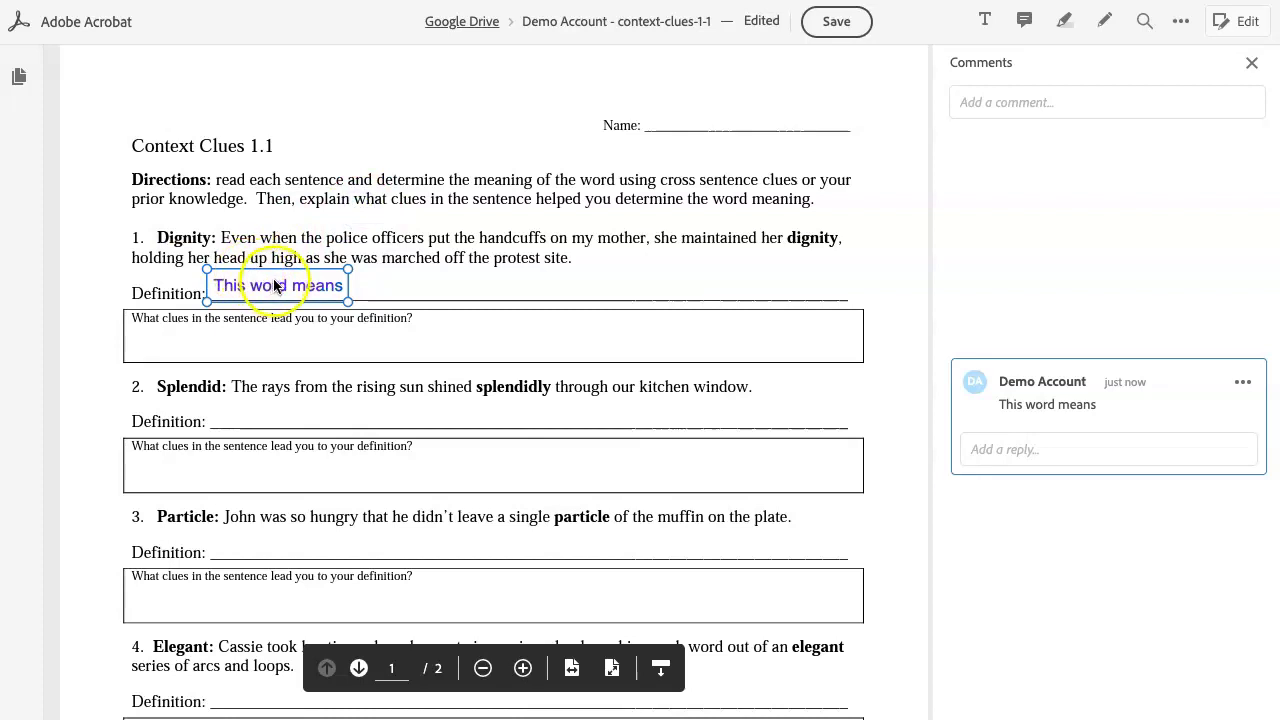
pyautogui.click(396, 288)
pyautogui.click(278, 281)
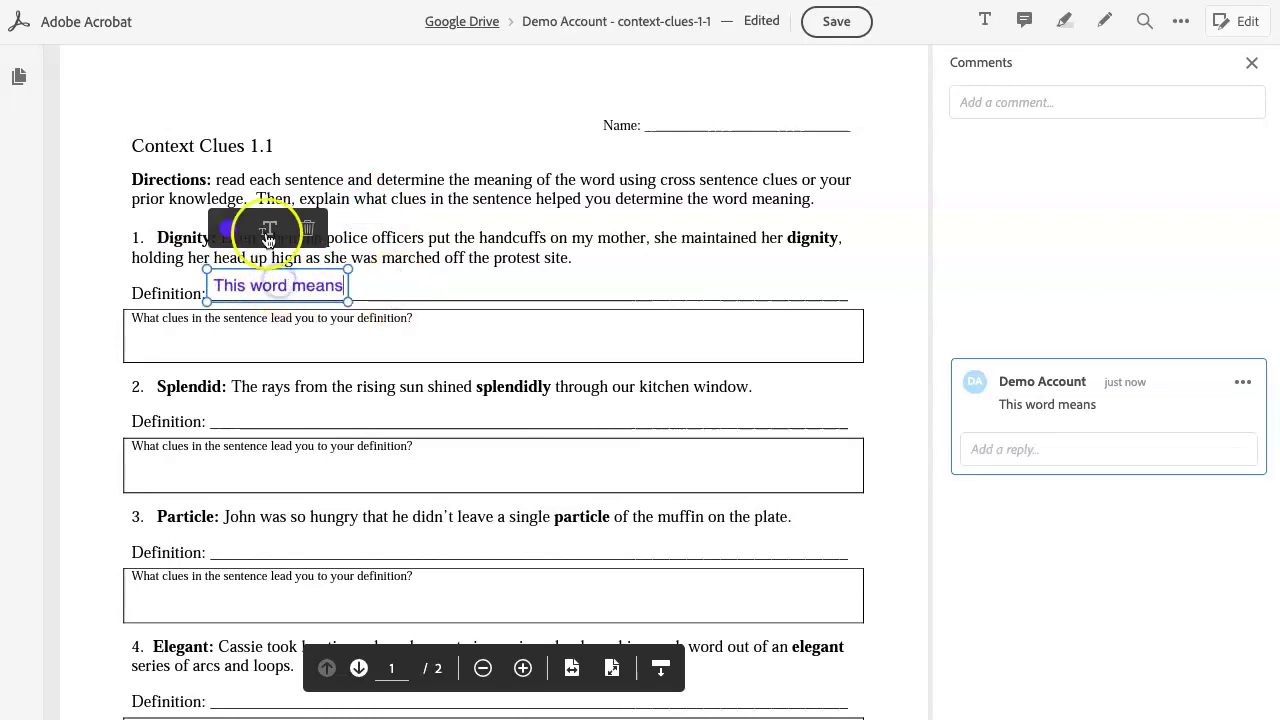
pyautogui.click(266, 234)
pyautogui.moveTo(246, 235); pyautogui.dragTo(314, 235)
pyautogui.click(487, 287)
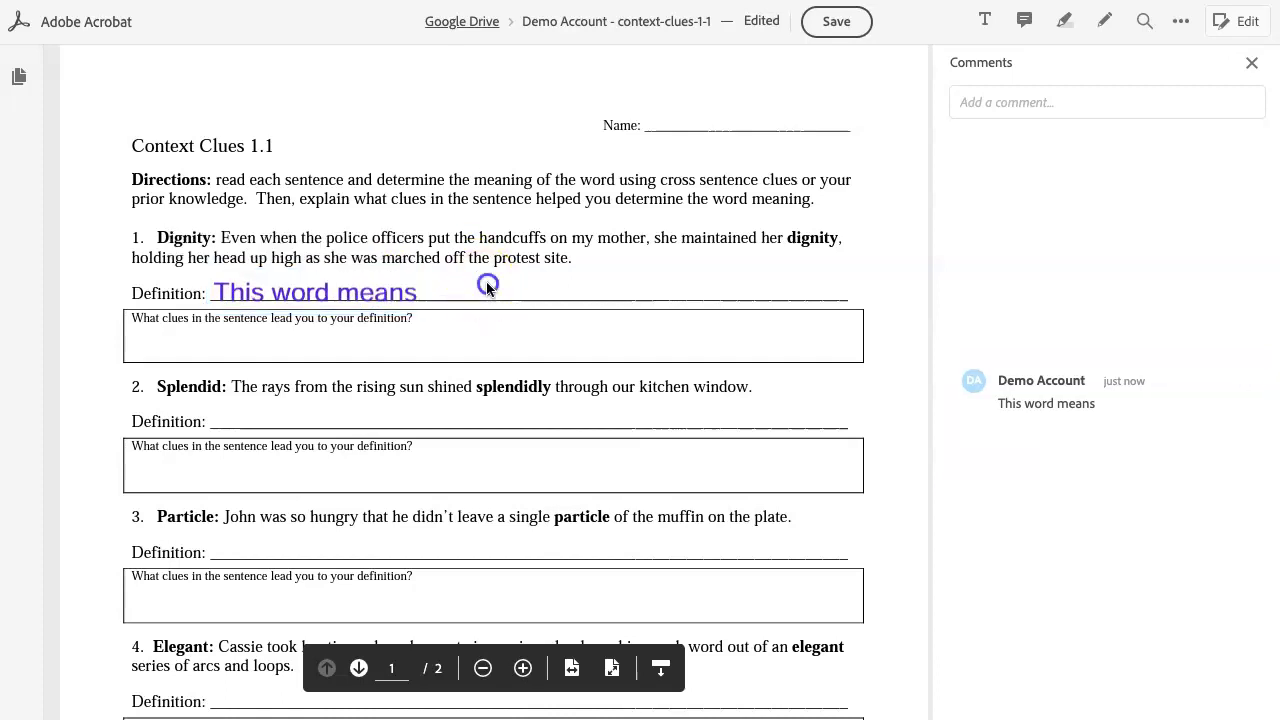
pyautogui.moveTo(366, 286); pyautogui.dragTo(368, 281)
pyautogui.click(368, 281)
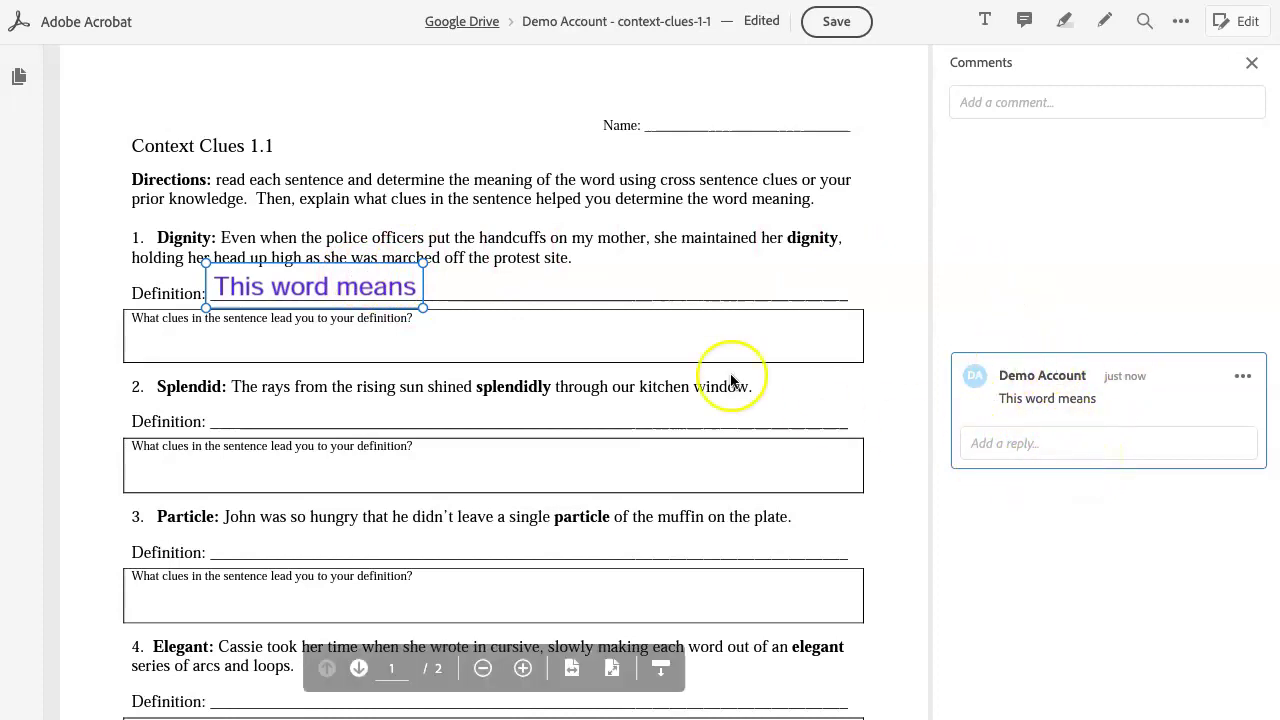
# - Start a text box in Dignity's clues box, then save the annotated PDF with Ctrl+S
pyautogui.click(986, 24)
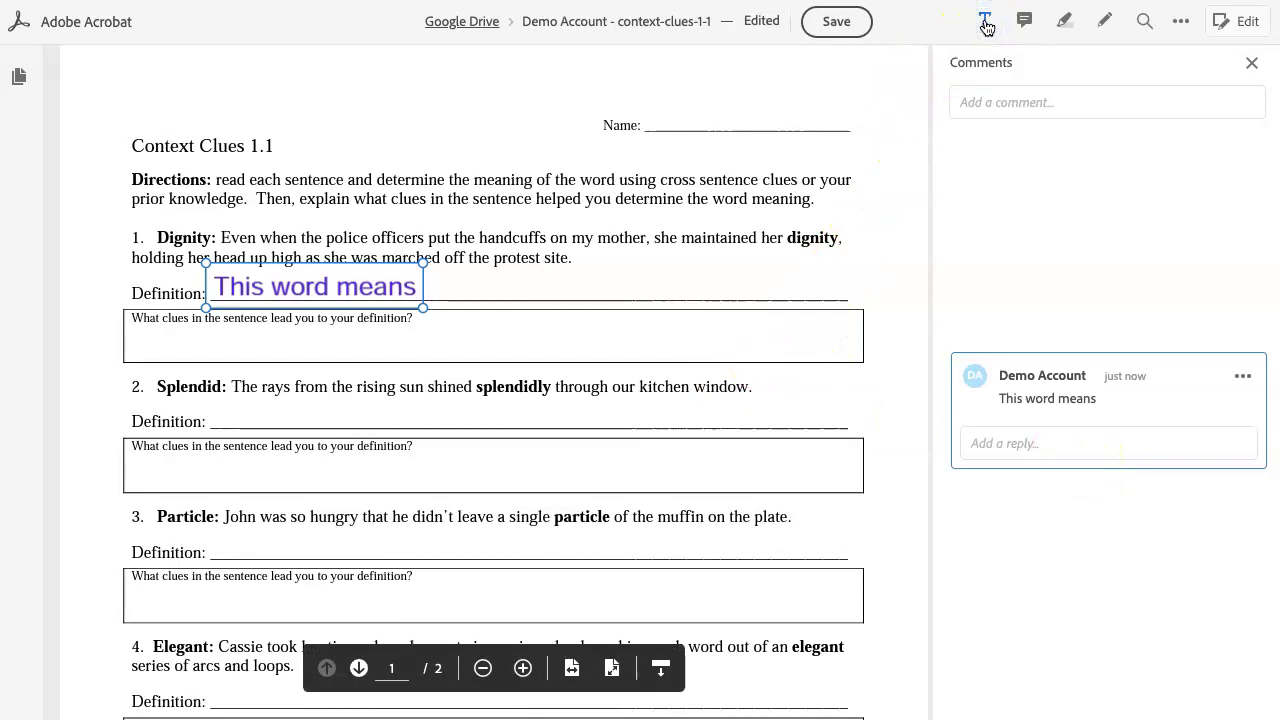
pyautogui.click(143, 345)
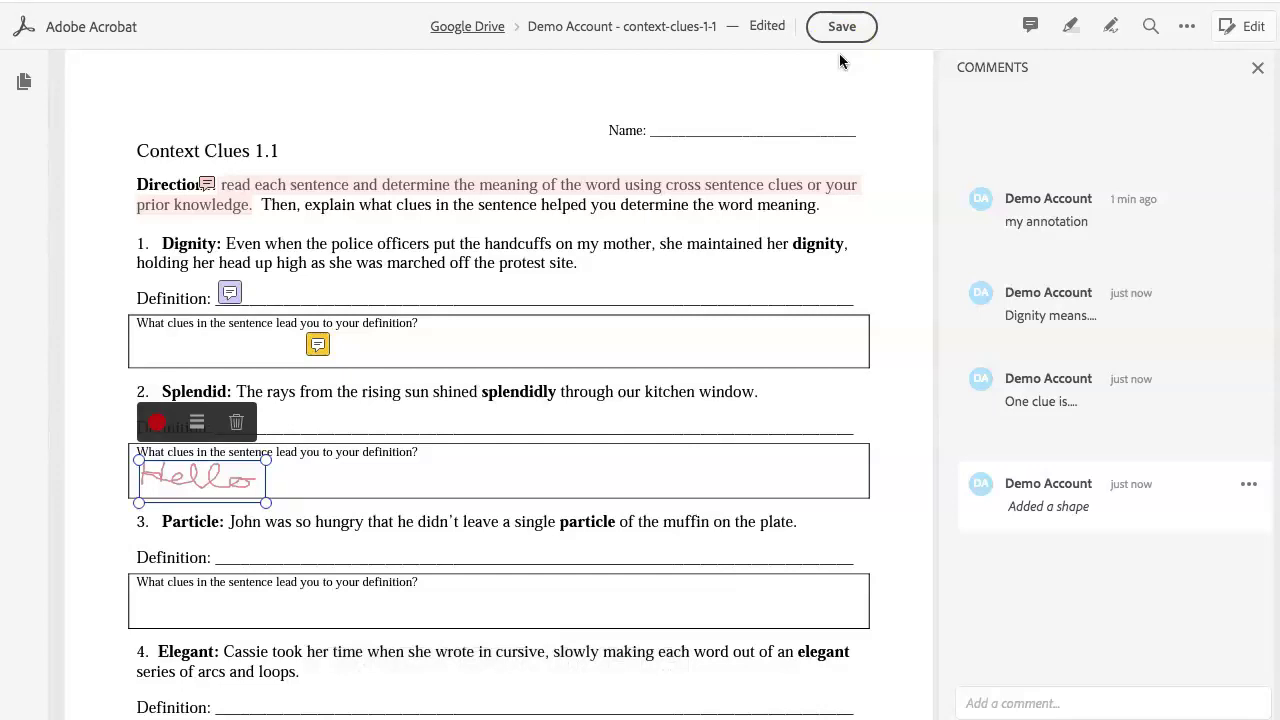
pyautogui.hotkey('ctrl', 's')
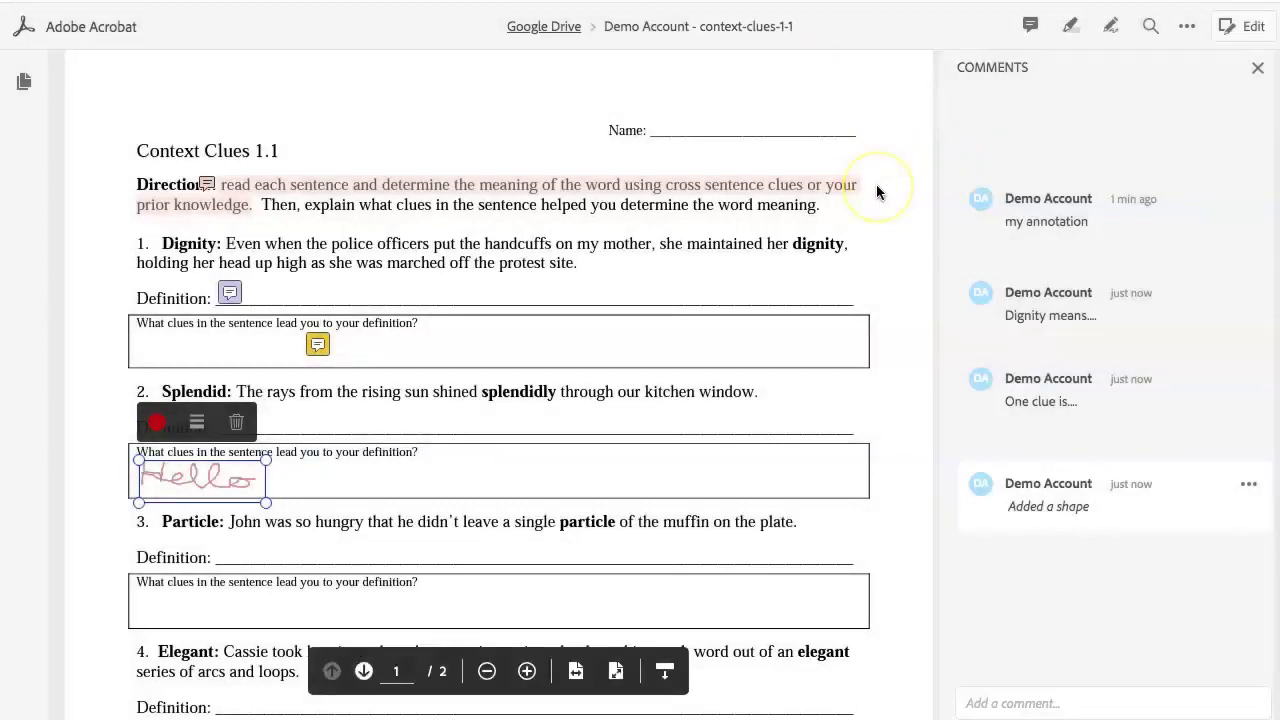
pyautogui.scroll(-1, 877, 189)
pyautogui.scroll(1, 849, 94)
# - Re-post the edited 'Dignity means....' comment and save the worksheet PDF
pyautogui.click(1051, 177)
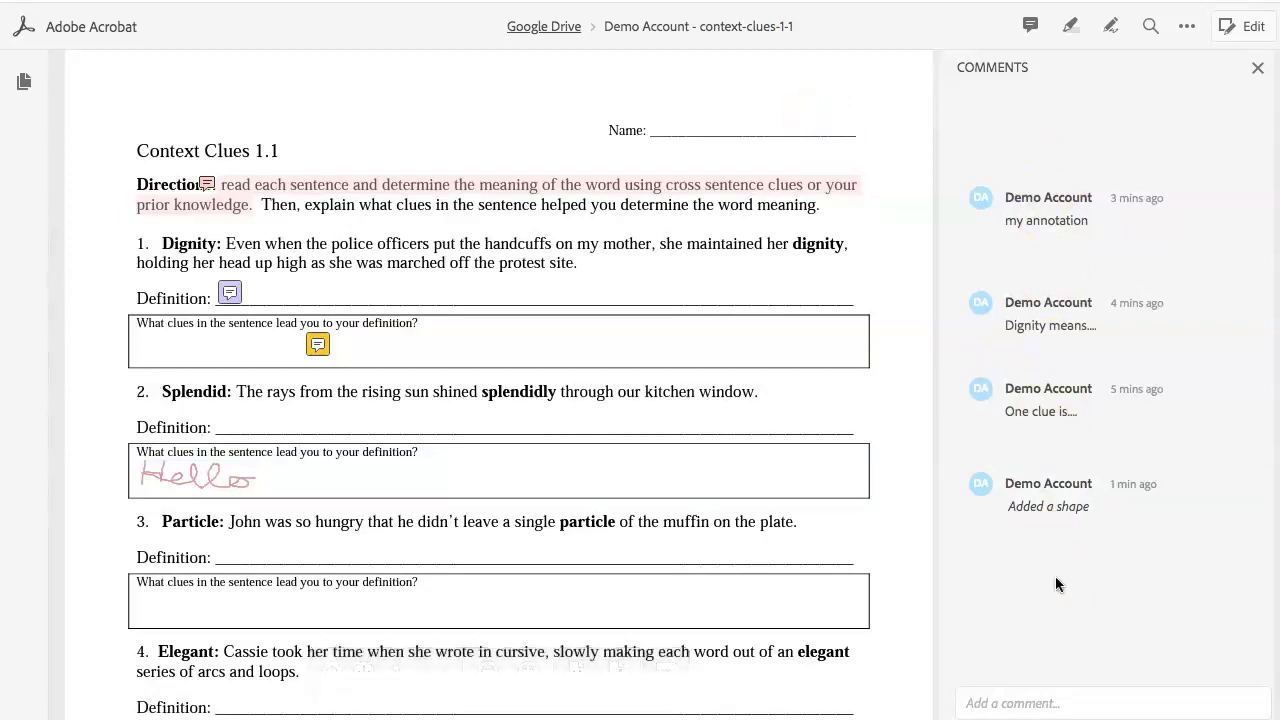
pyautogui.click(1038, 325)
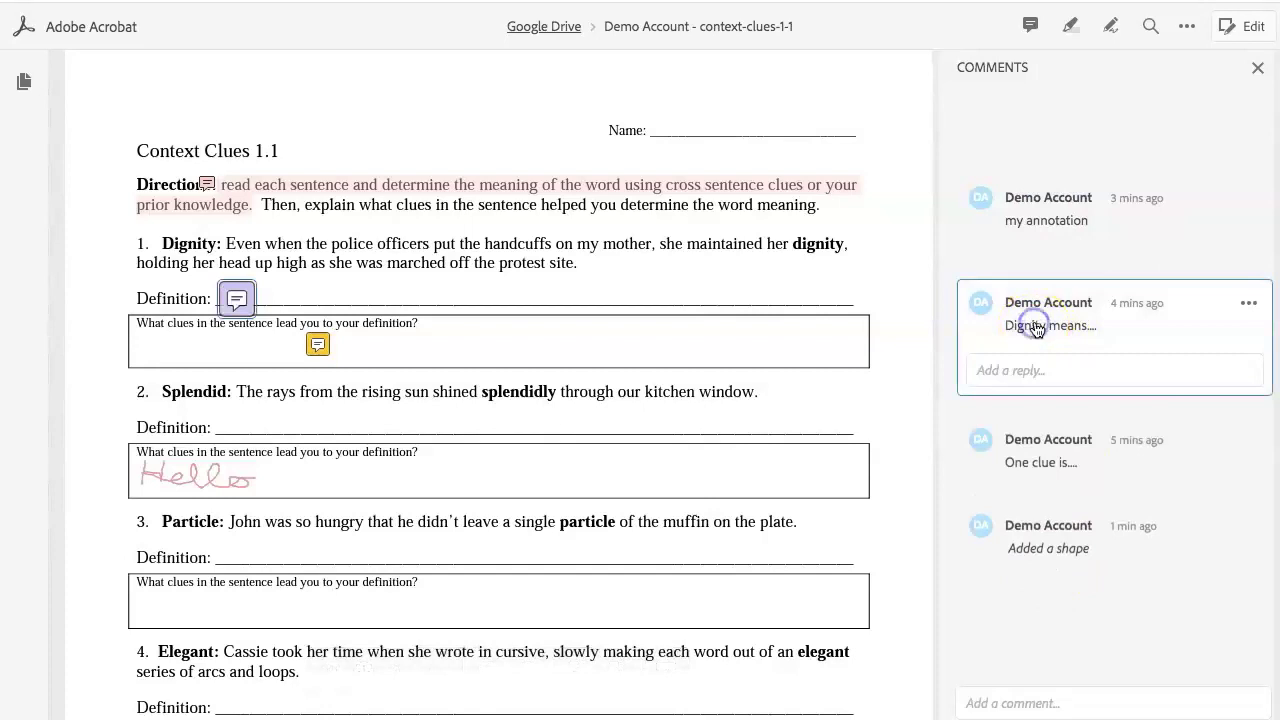
pyautogui.click(1250, 304)
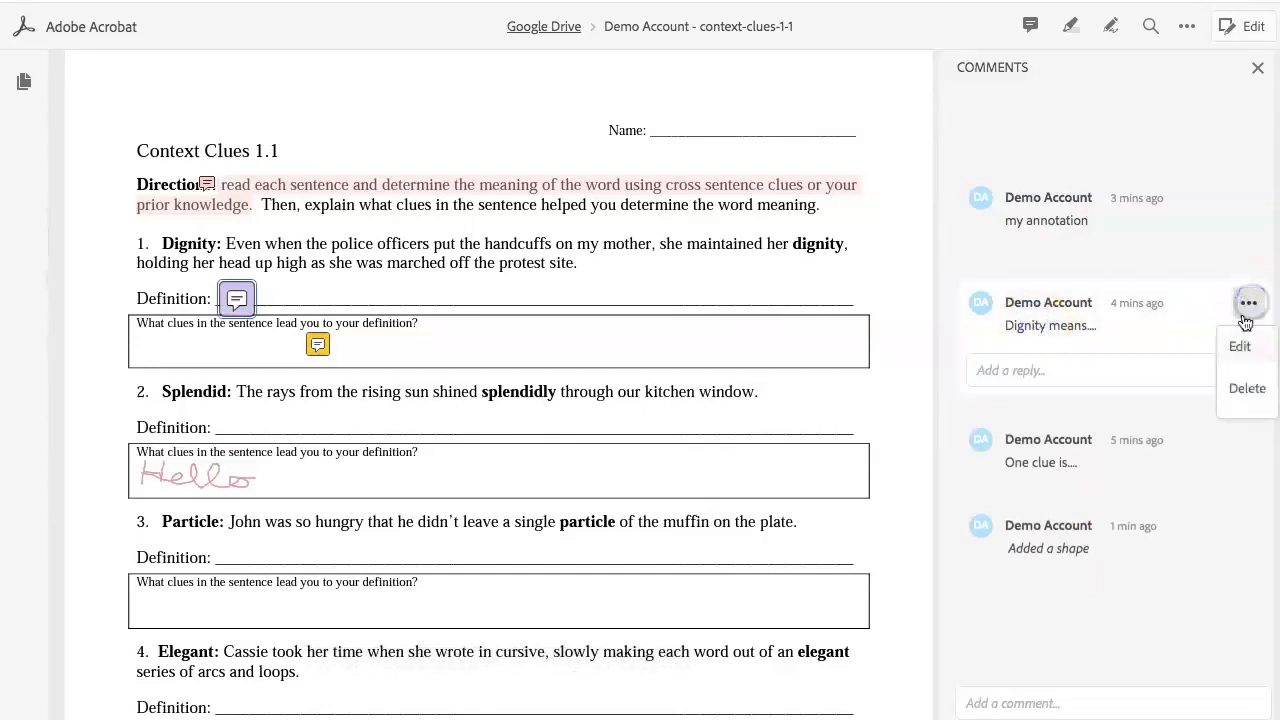
pyautogui.click(1231, 348)
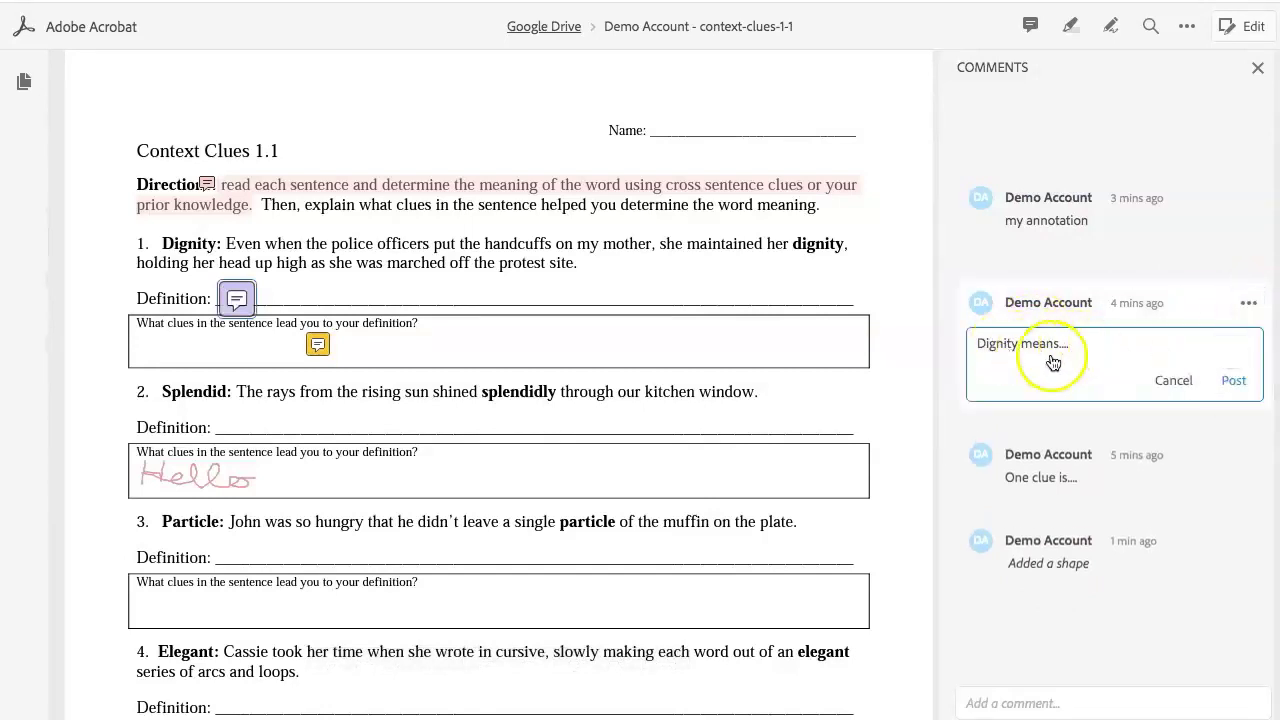
pyautogui.click(1236, 384)
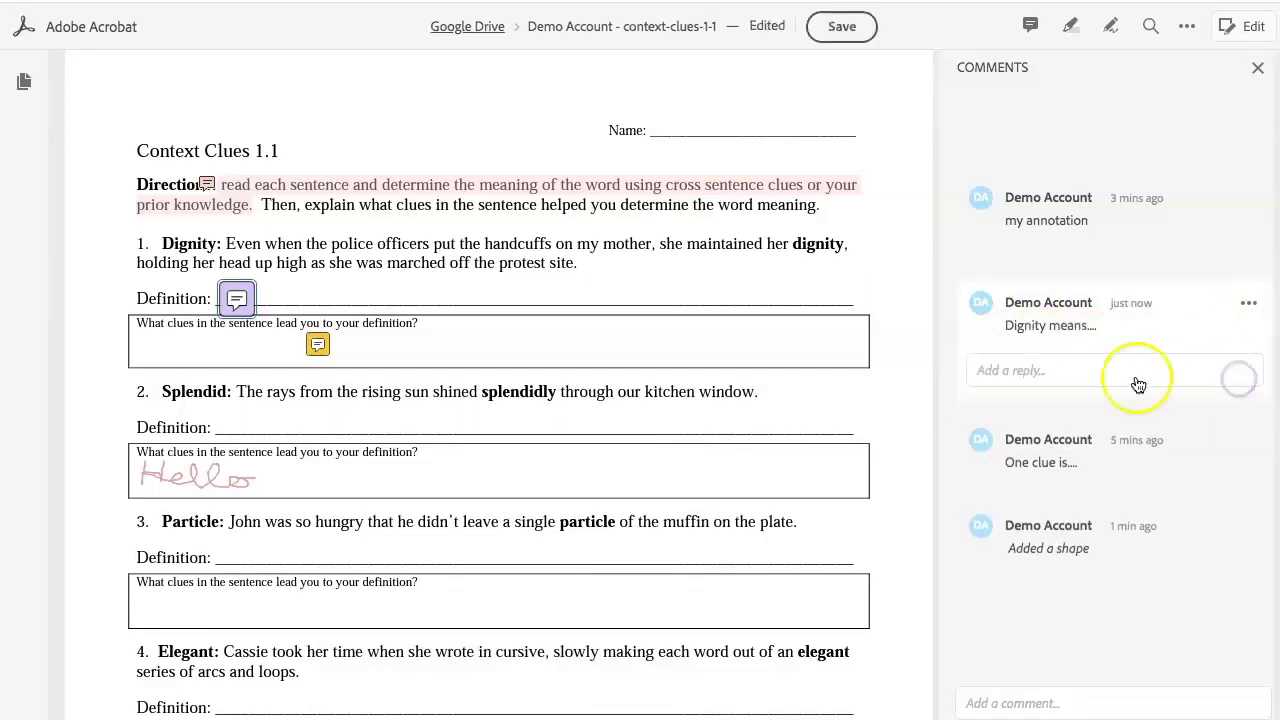
pyautogui.click(842, 30)
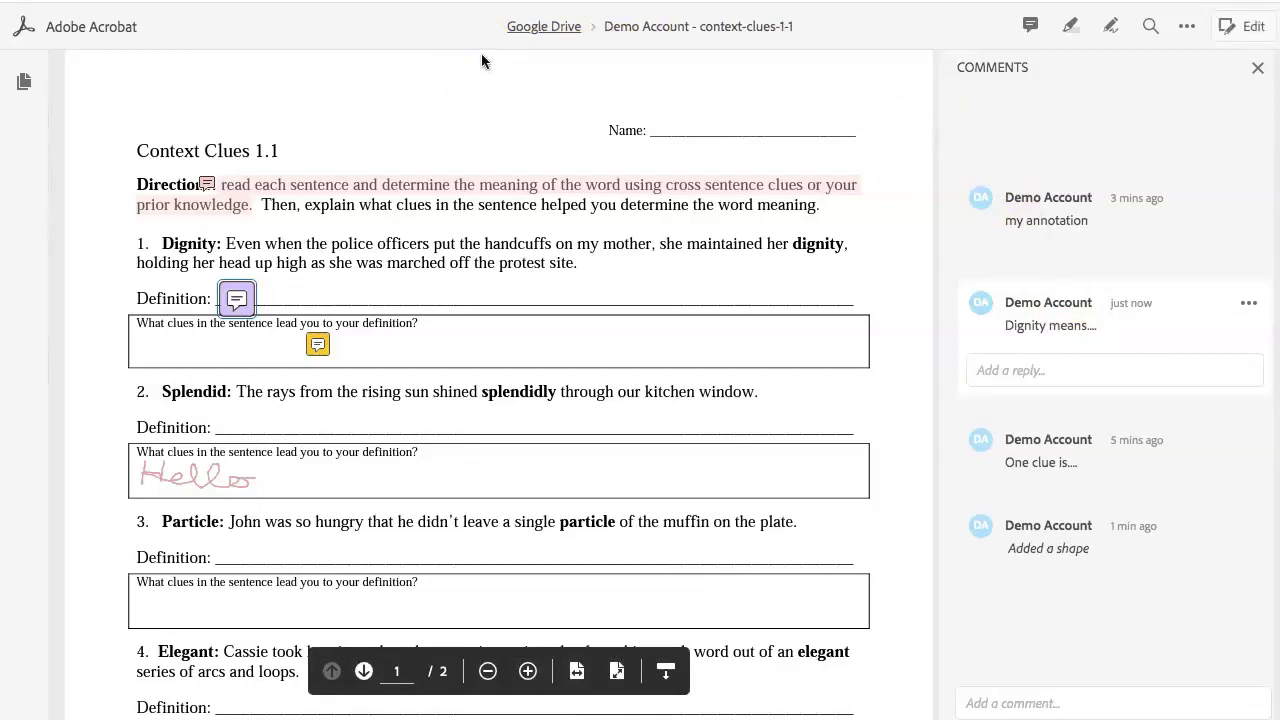
# - Return to the Thursday ELA Context Clues Practice assignment and turn in context-clues-1-1.pdf
pyautogui.click(520, 26)
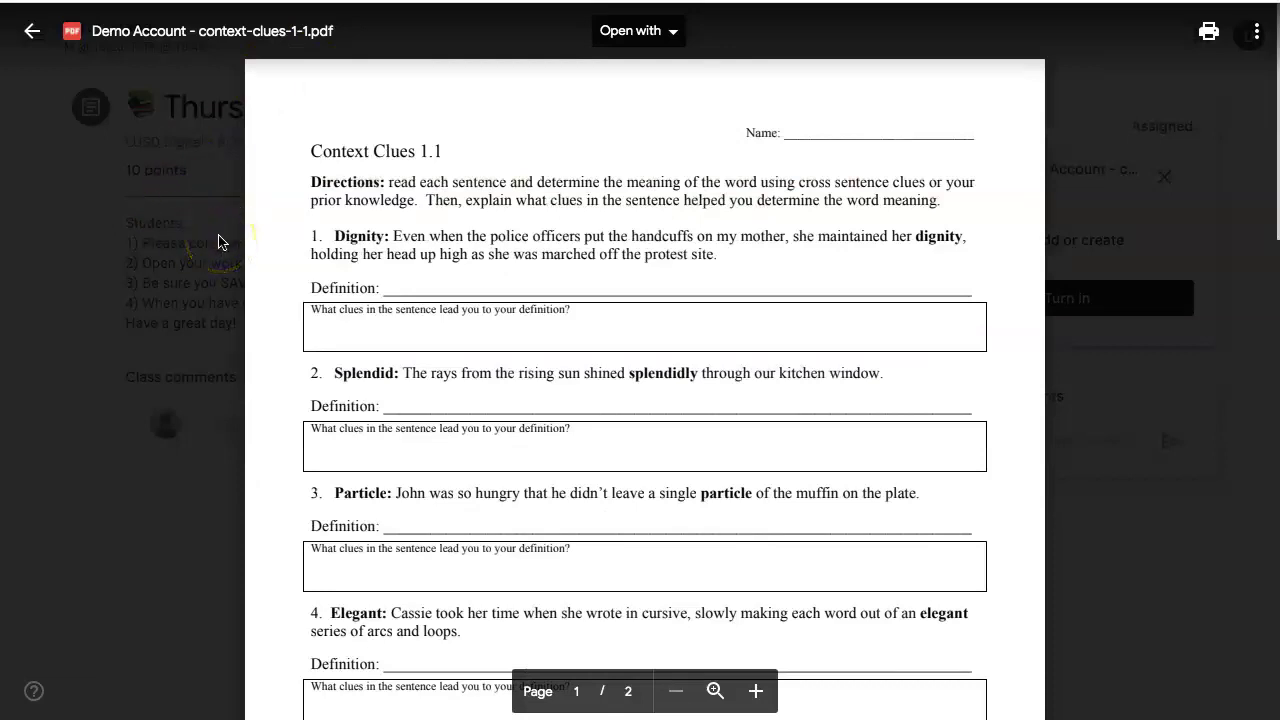
pyautogui.click(32, 32)
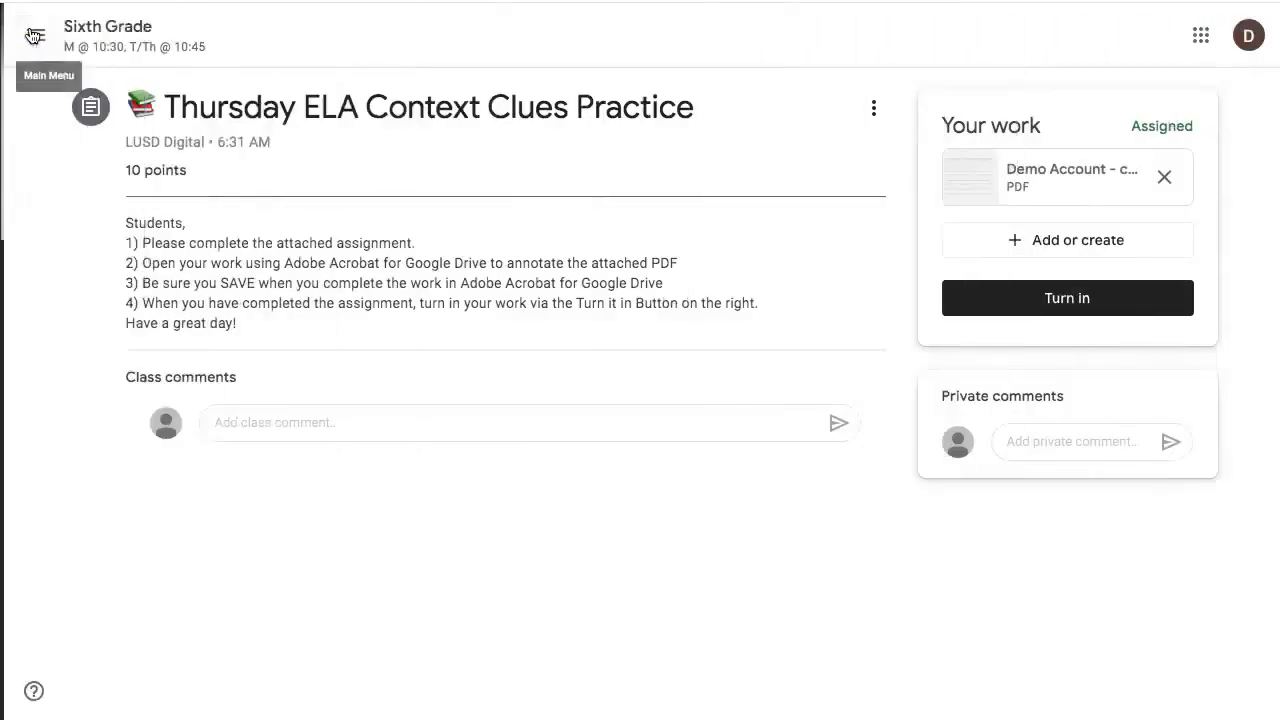
pyautogui.click(1069, 300)
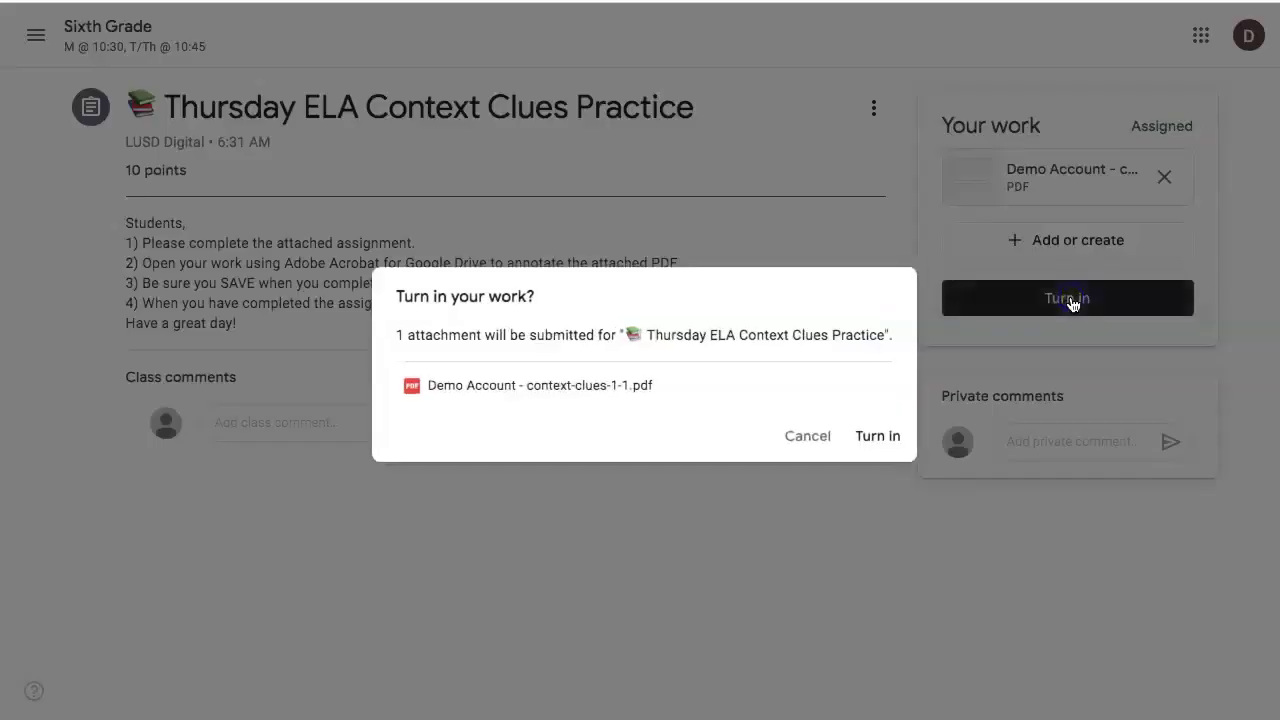
pyautogui.click(877, 437)
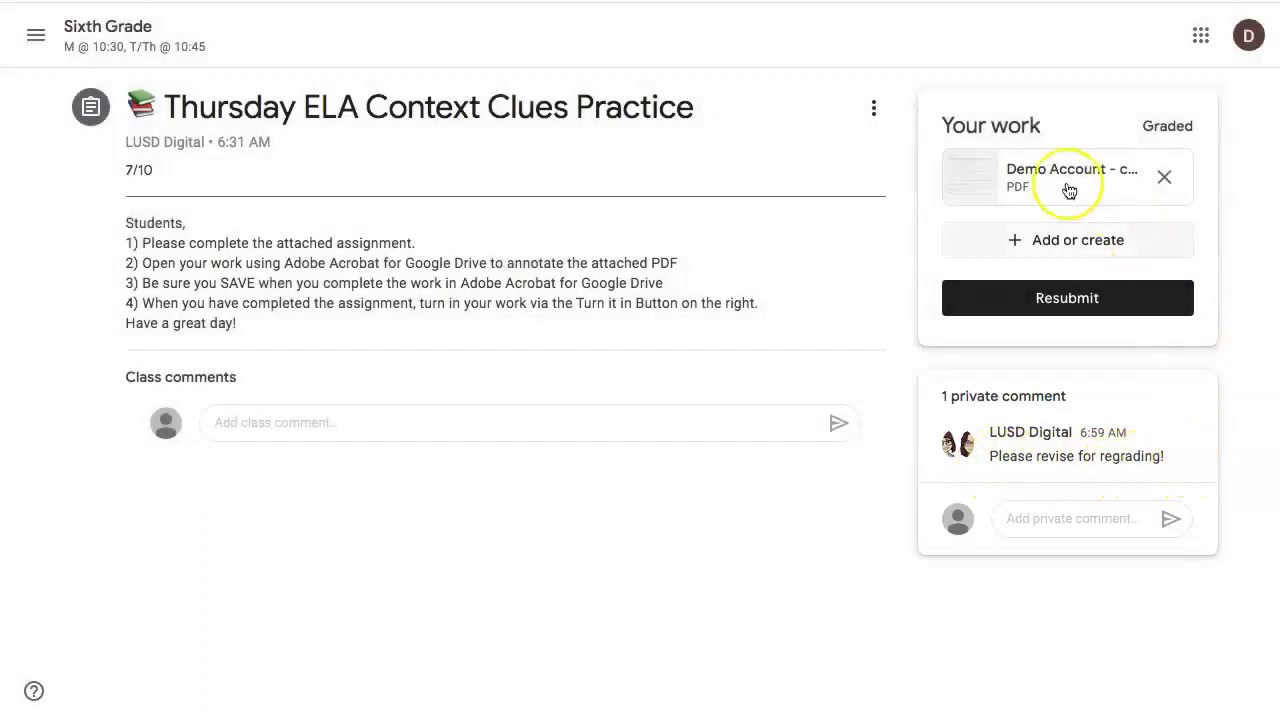
# - Open the graded context-clues-1-1.pdf attachment with Adobe Acrobat for Google Drive
pyautogui.click(1034, 176)
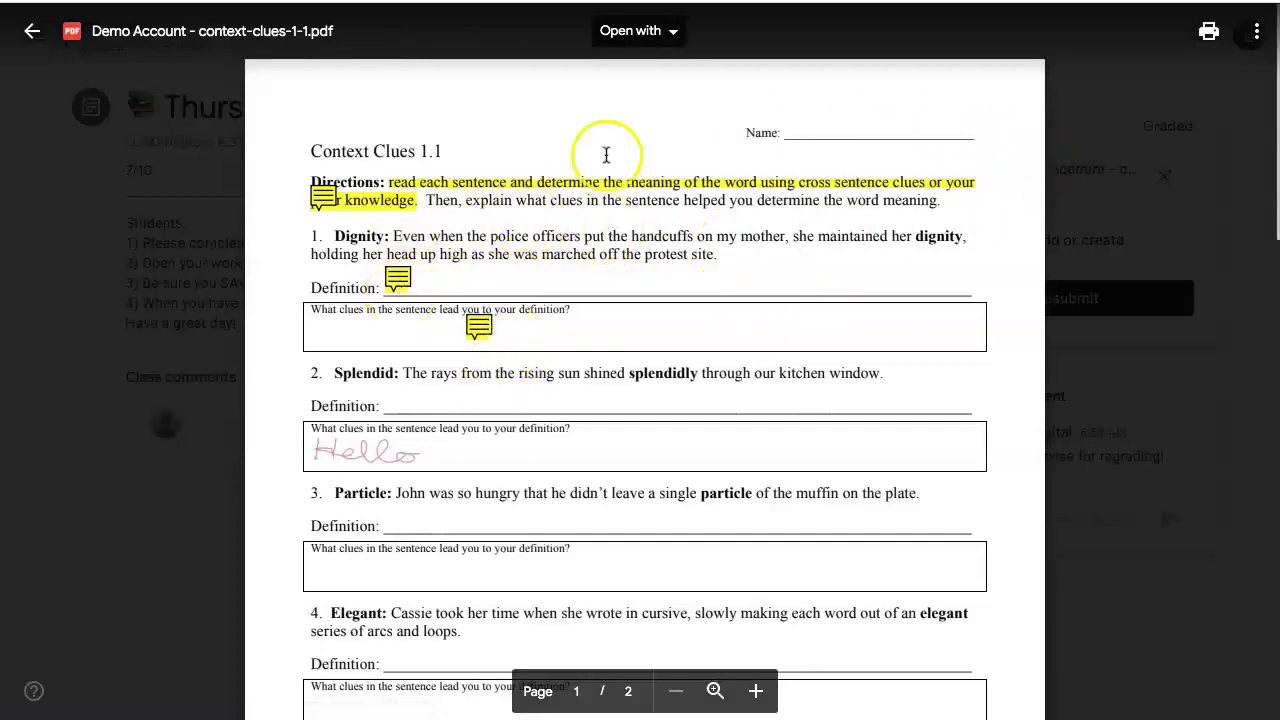
pyautogui.click(612, 32)
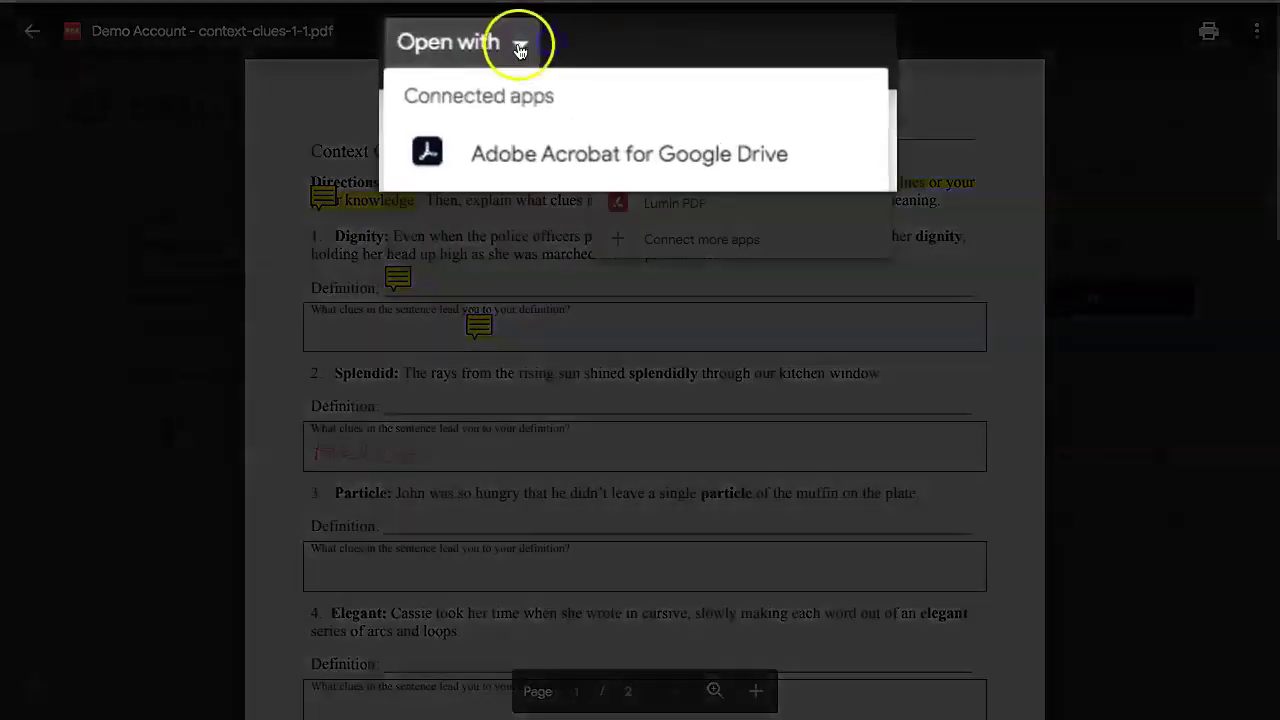
pyautogui.click(500, 151)
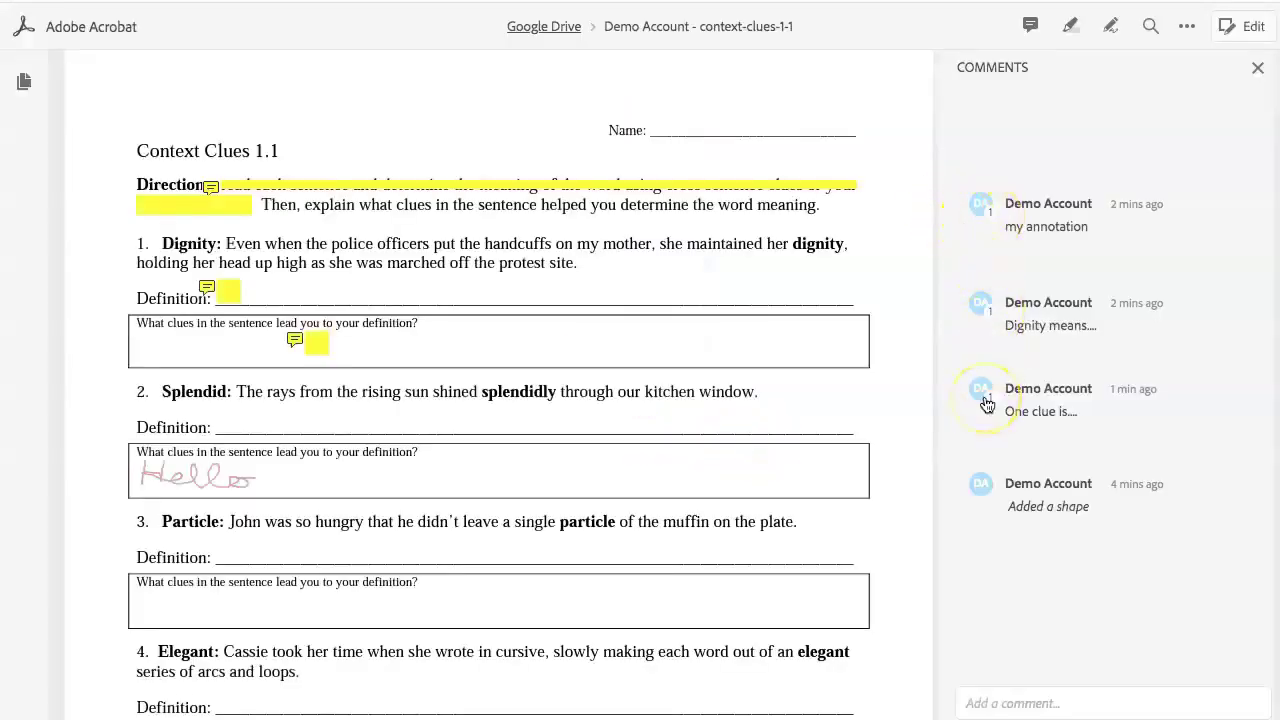
# - Reply 'here are my revisions' to the teacher's feedback on 'my annotation'
pyautogui.click(985, 213)
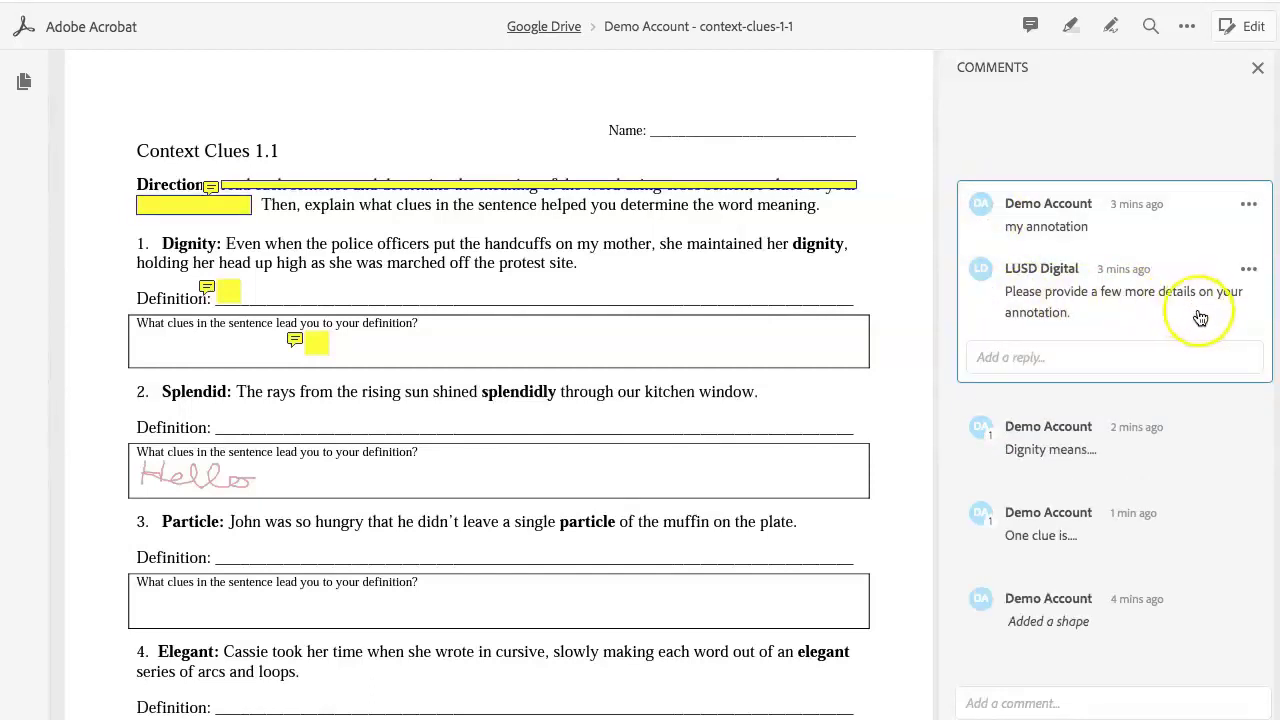
pyautogui.click(1077, 363)
pyautogui.write('here are my revisions')
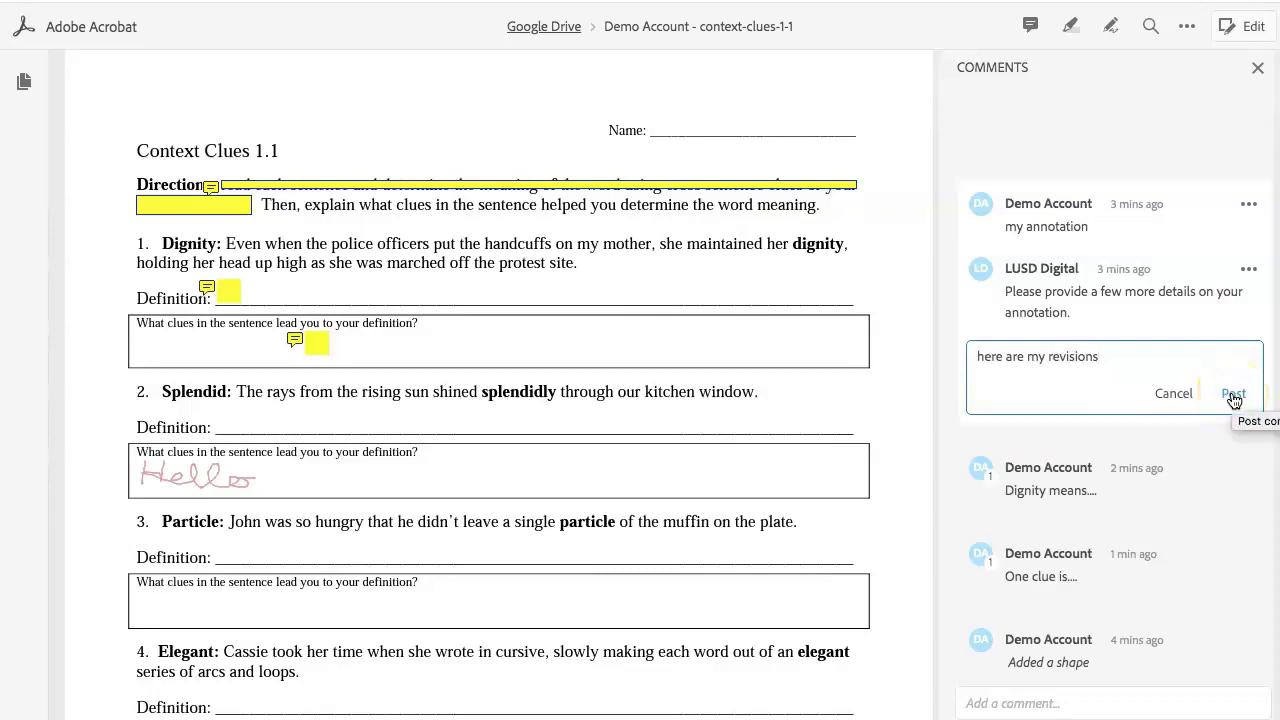
pyautogui.click(1234, 396)
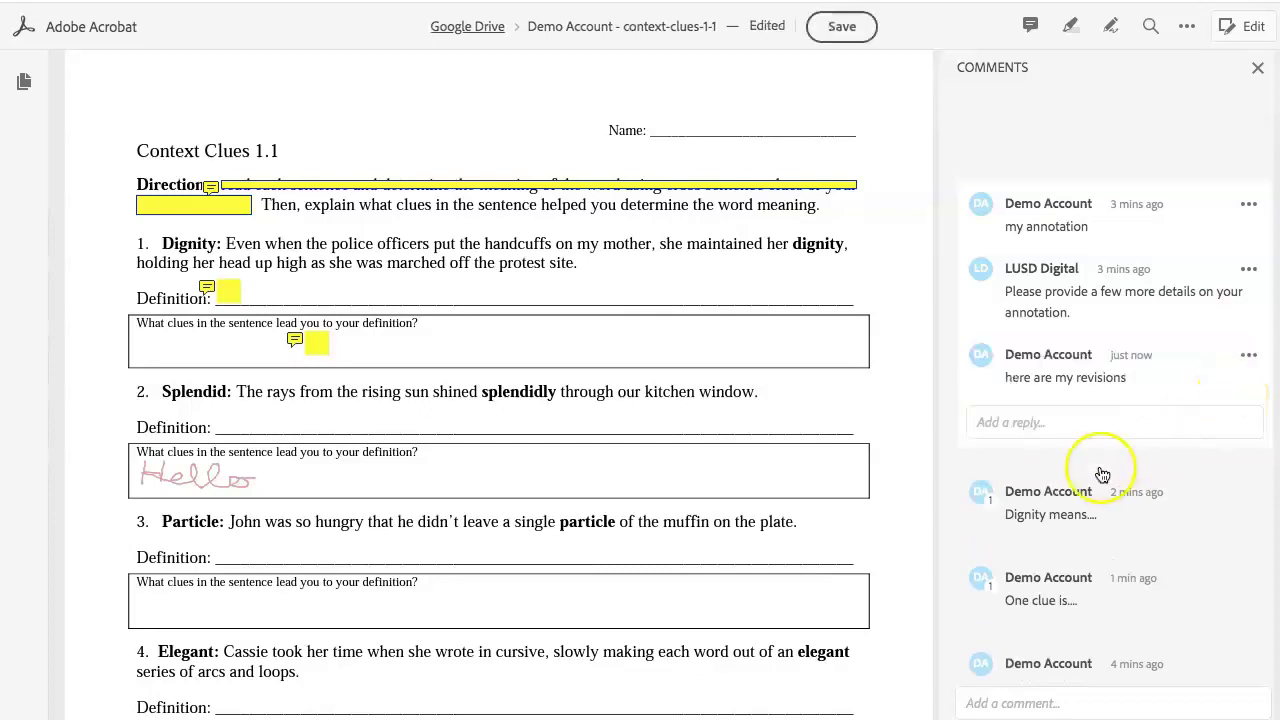
# - Review the feedback on the Dignity and One clue comments, then save the PDF
pyautogui.scroll(-3, 1071, 443)
pyautogui.click(988, 287)
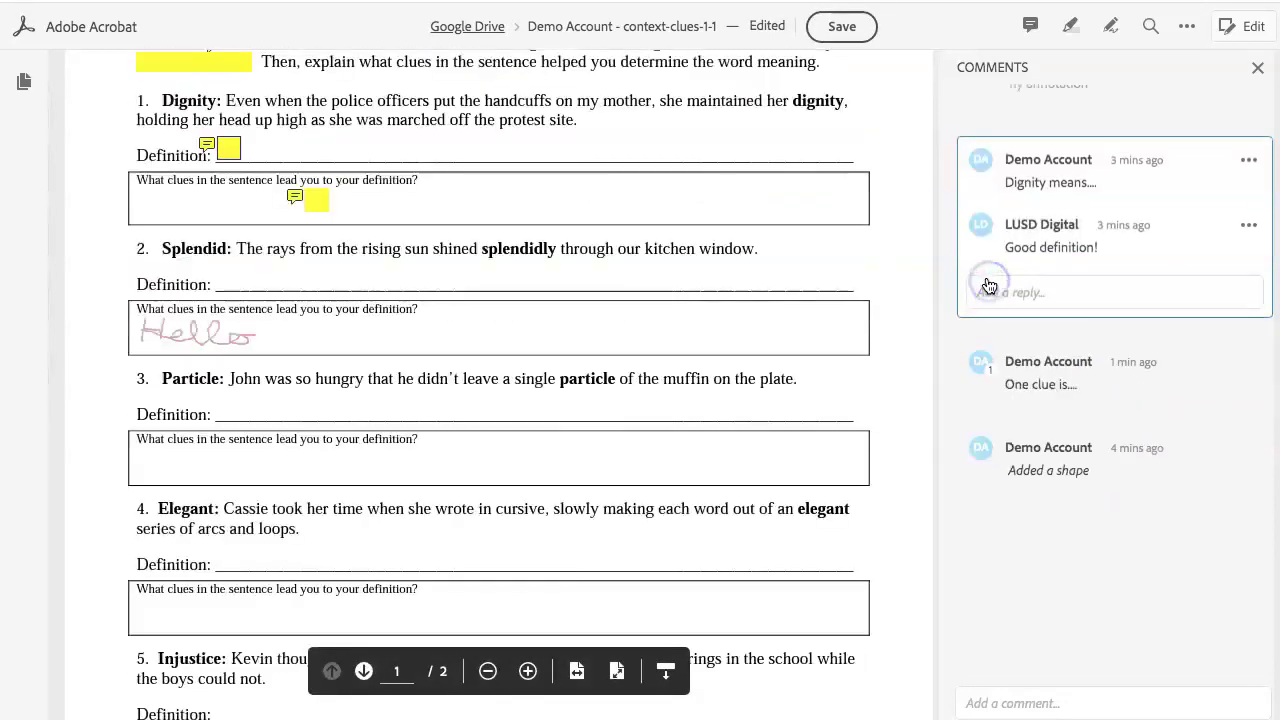
pyautogui.click(990, 364)
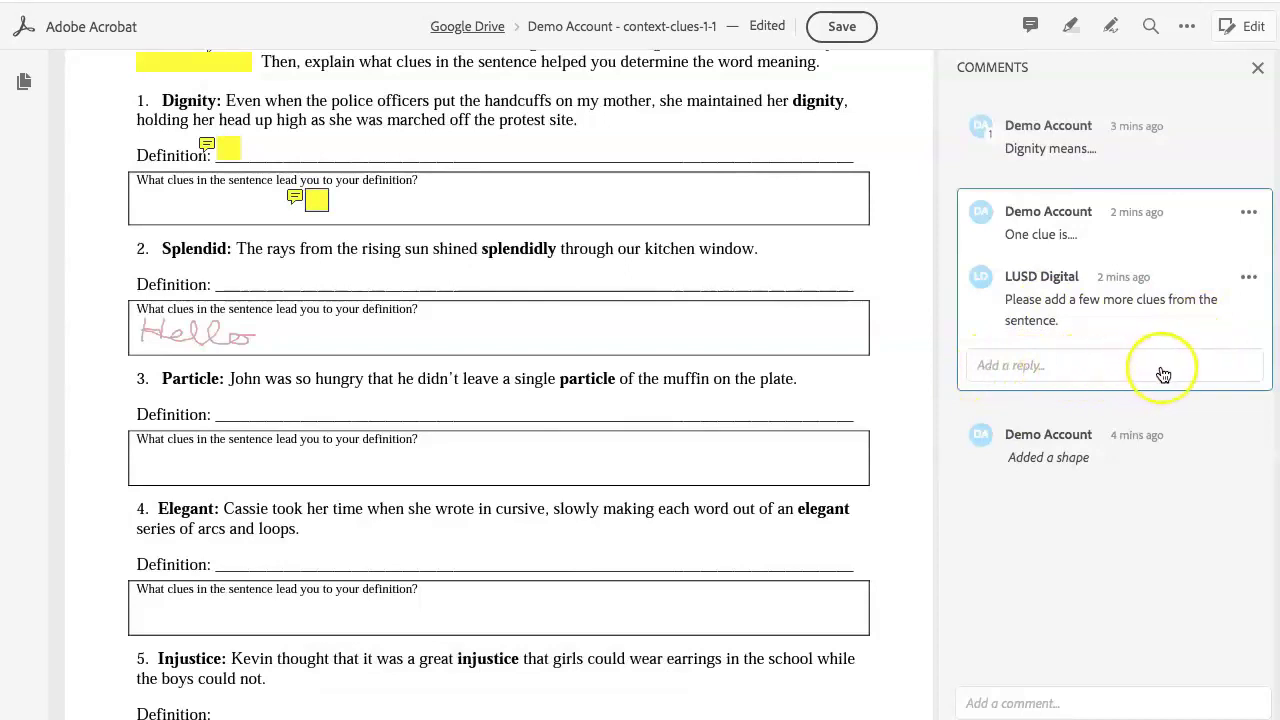
pyautogui.click(853, 33)
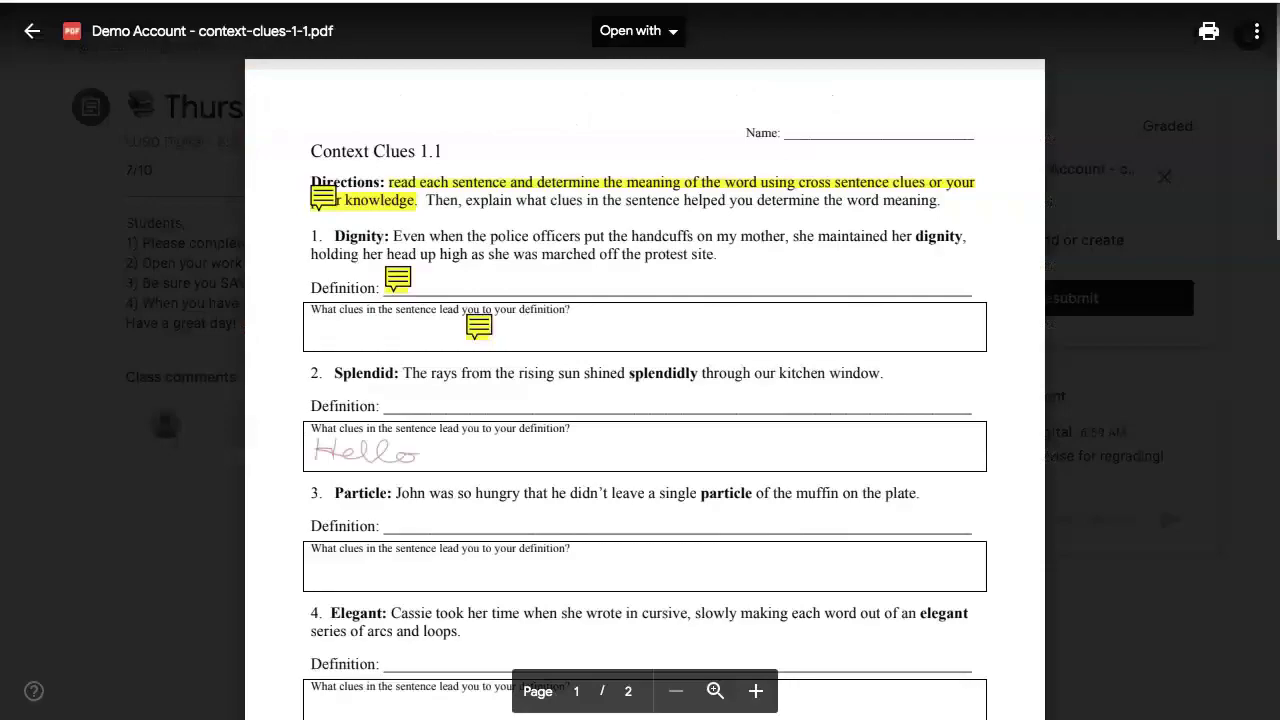
# - Close the revised PDF and return to the graded Thursday ELA Context Clues Practice assignment
pyautogui.click(32, 31)
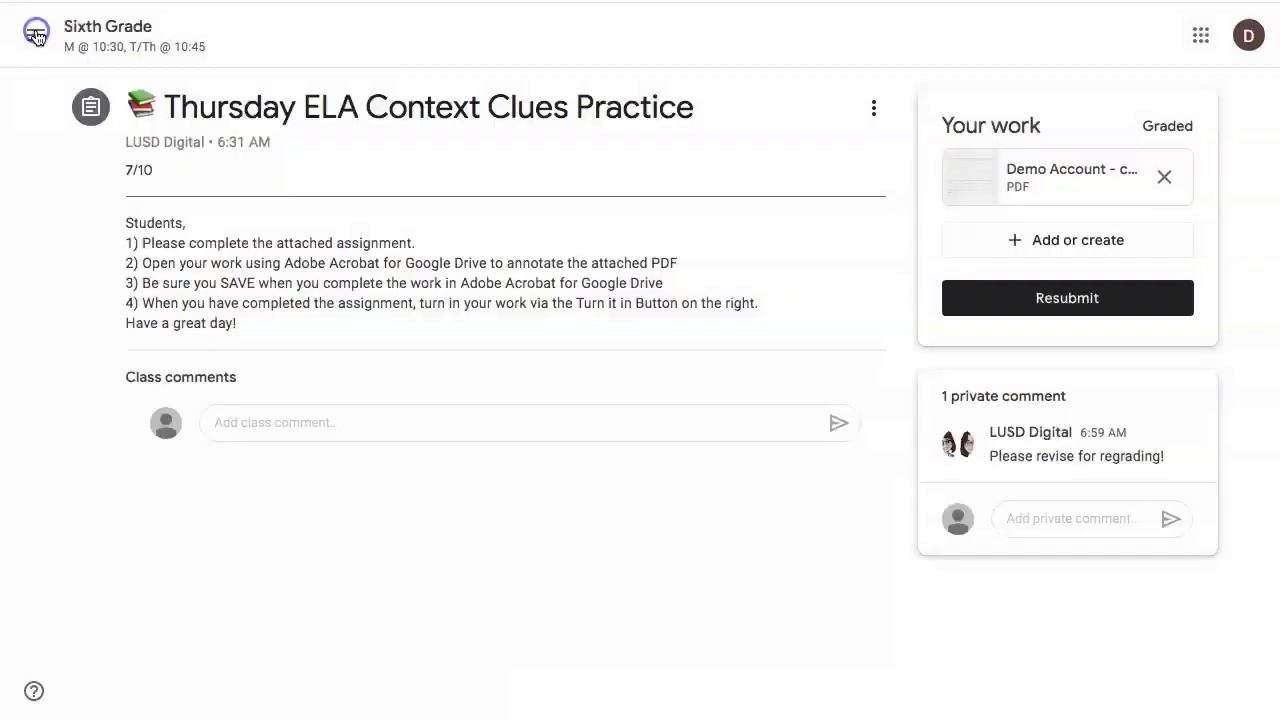